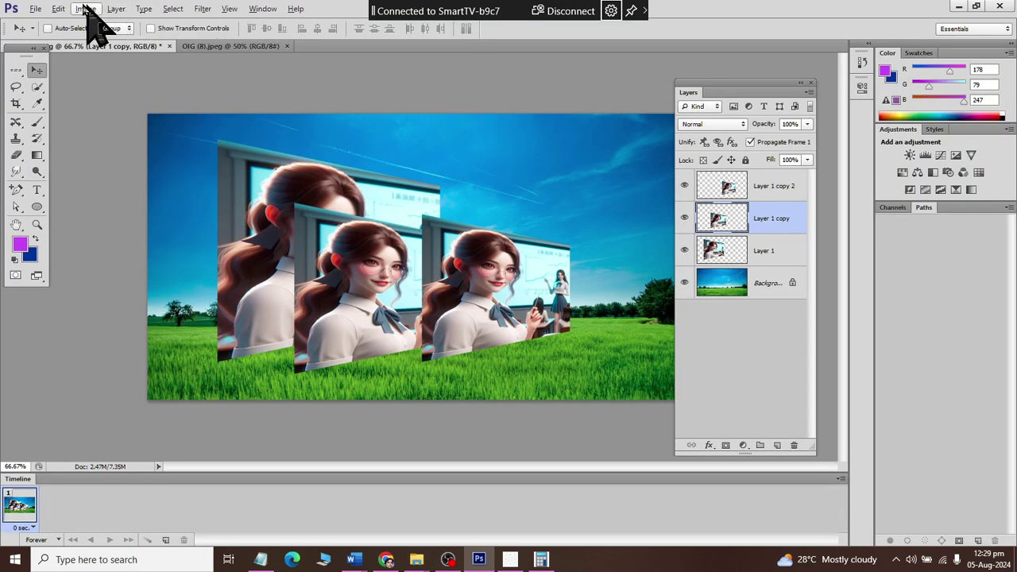
Delete Layer 1, Layer 1 copy and Layer 1 copy 2, keeping only the sky-and-grass background.
click(58, 10)
mouse_move(107, 318)
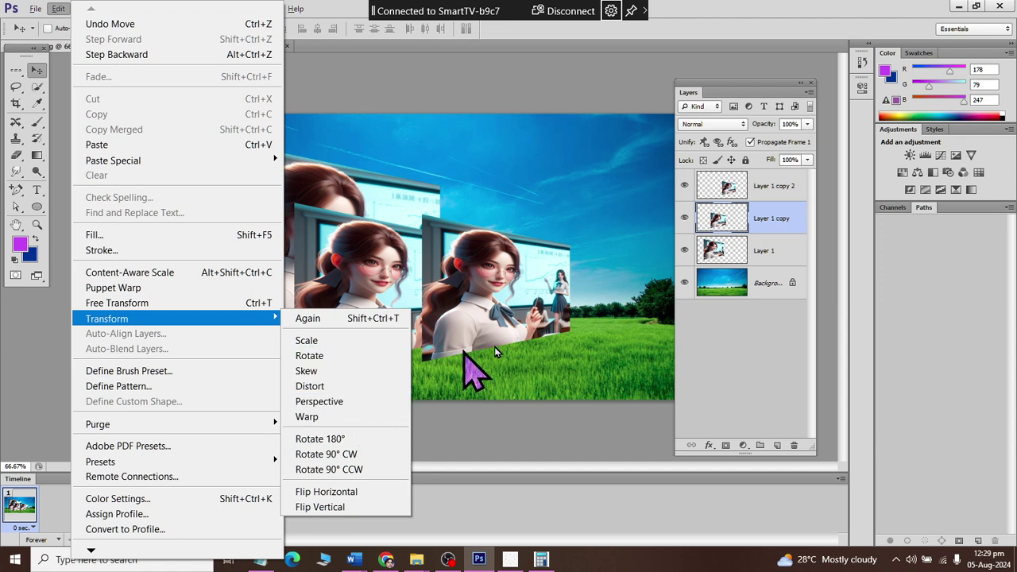
click(790, 271)
click(769, 250)
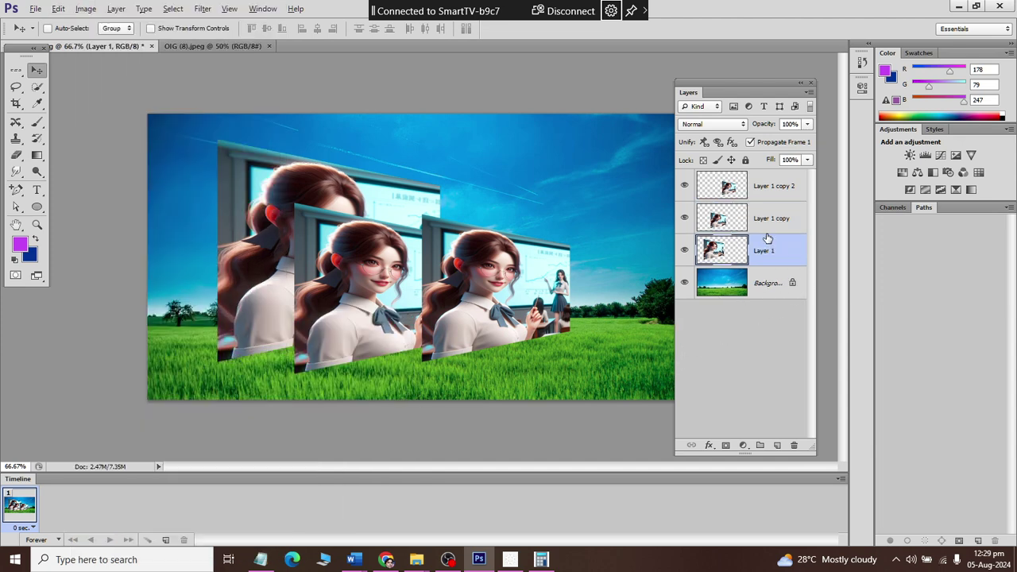
shift+click(763, 191)
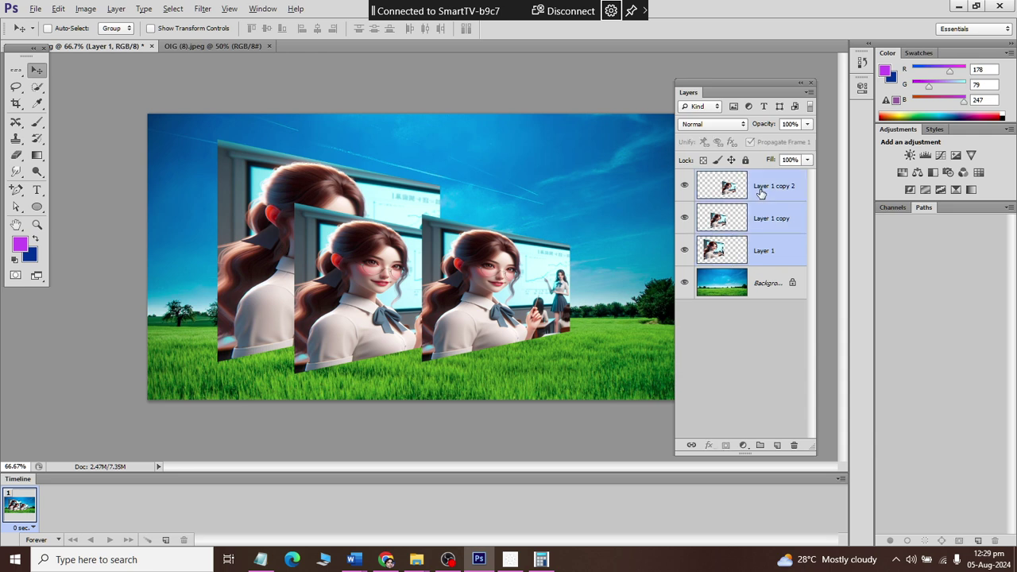
drag(803, 451, 802, 448)
click(794, 441)
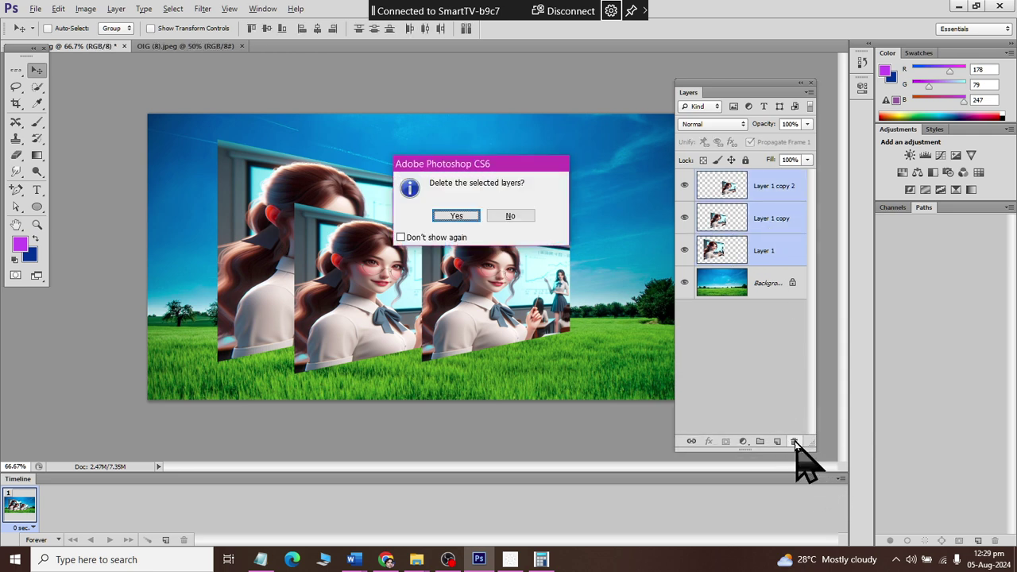
click(453, 216)
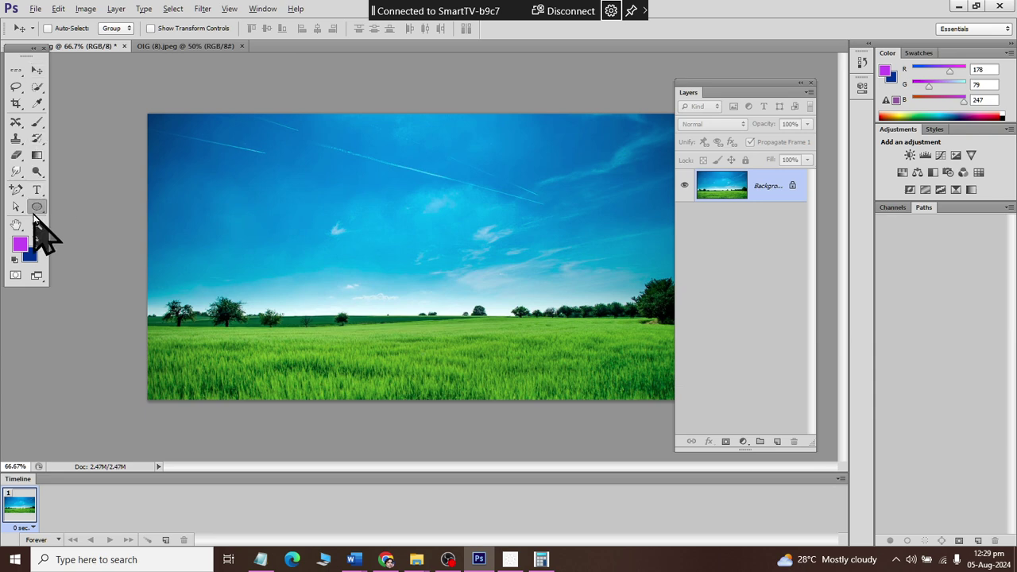
Draw a rectangle in the upper-left sky and fill it with blue.
click(35, 207)
click(73, 205)
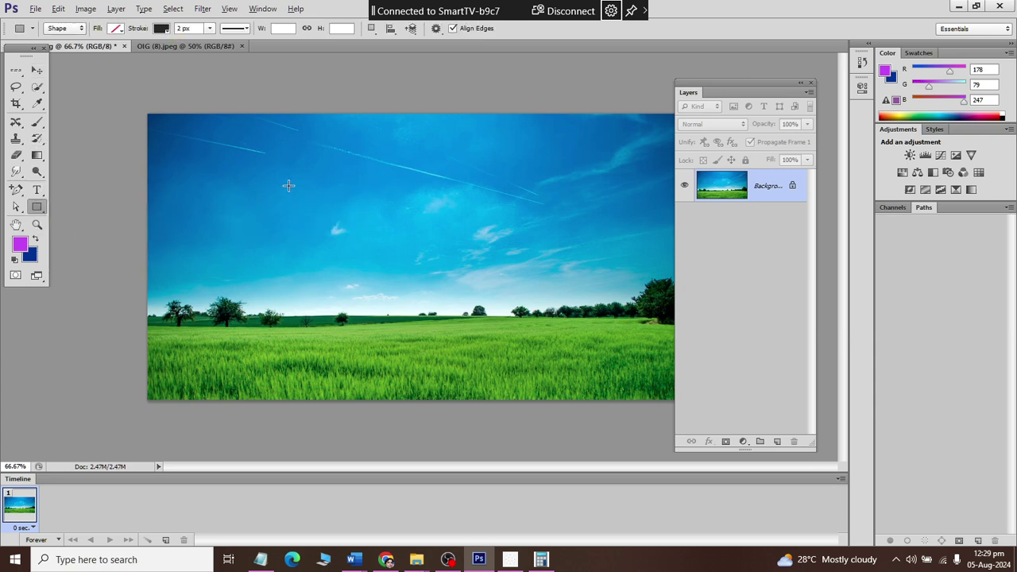
mouse_move(135, 72)
mouse_down()
mouse_move(430, 293)
mouse_move(374, 264)
mouse_up()
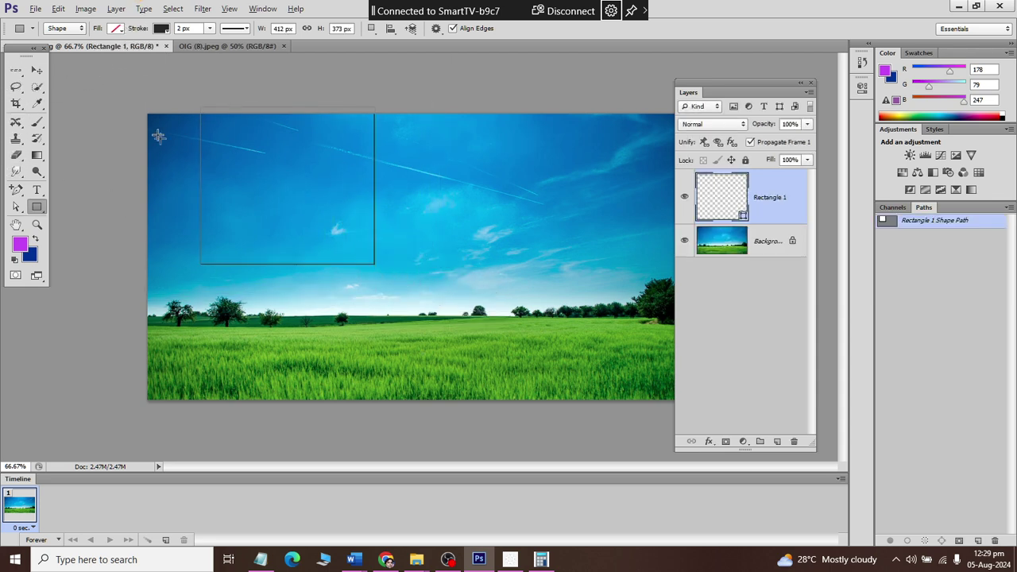
click(116, 29)
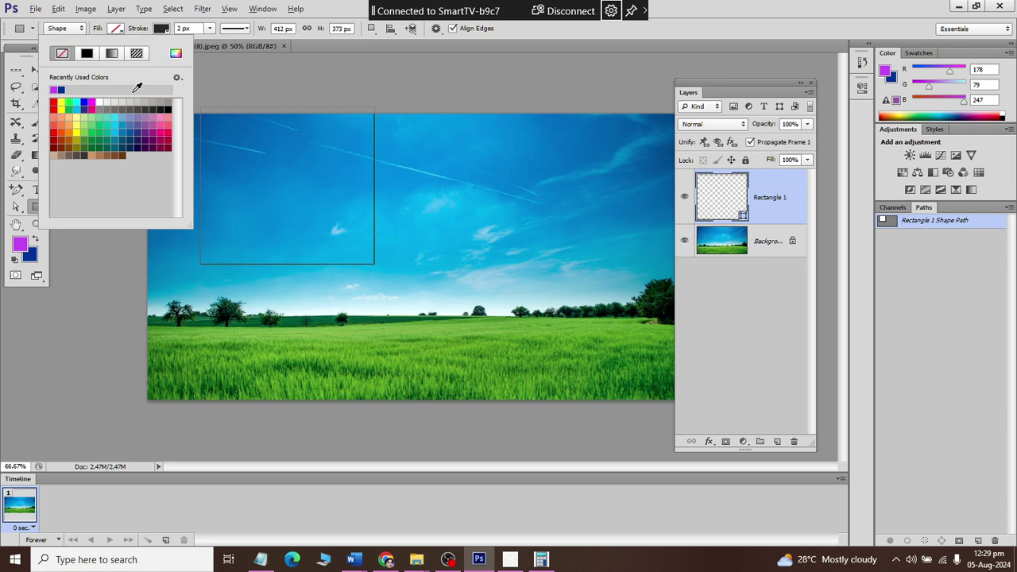
click(134, 131)
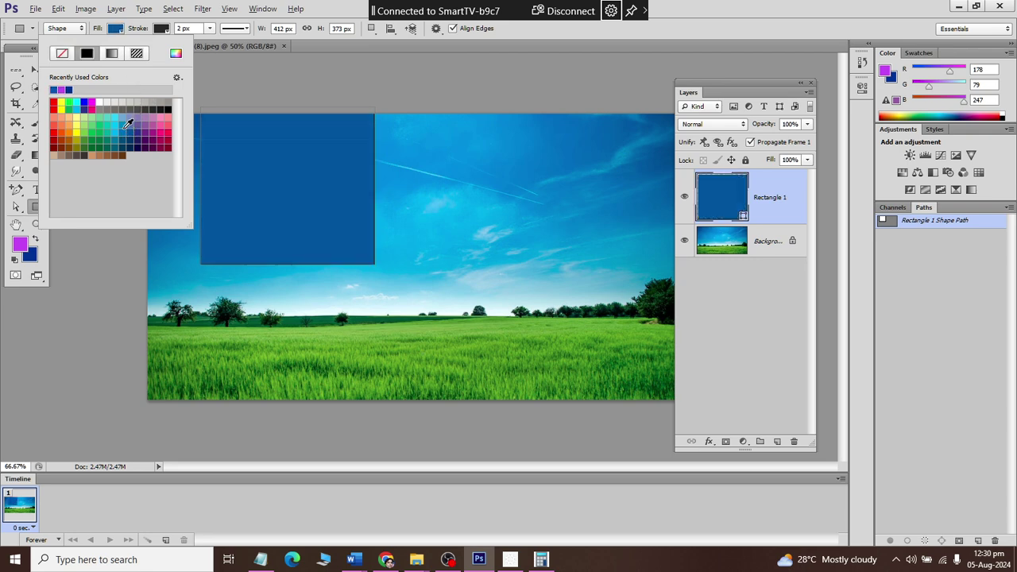
click(157, 26)
Move the blue rectangle down and right toward the middle of the image.
click(159, 28)
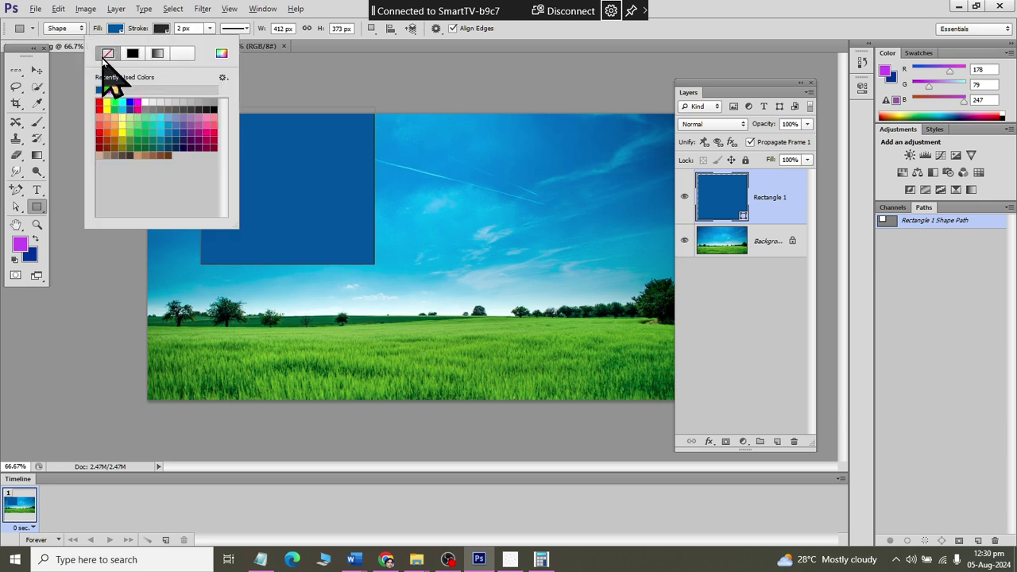
click(36, 70)
drag(246, 182, 293, 263)
click(58, 9)
mouse_move(118, 318)
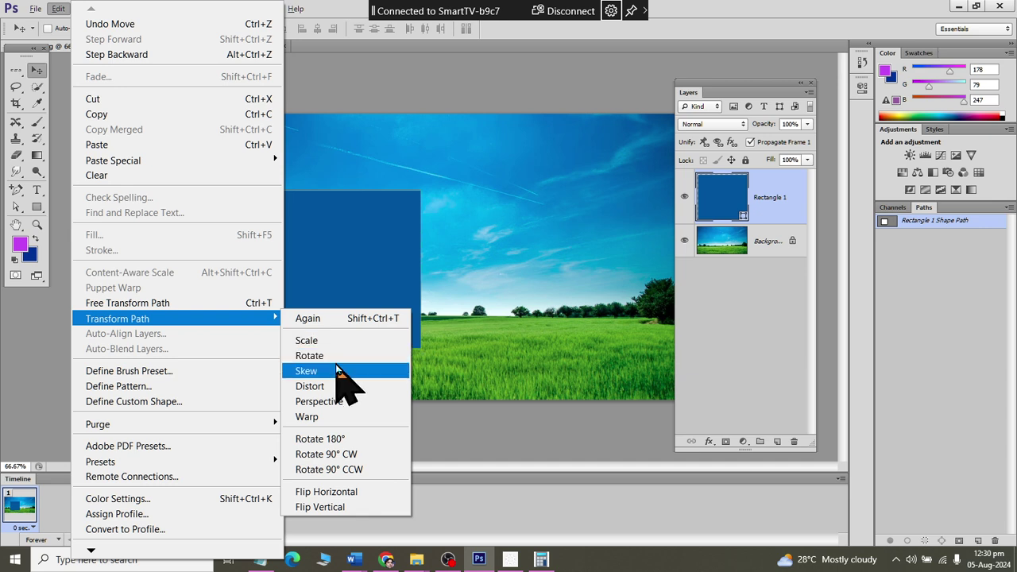
Skew the rectangle: stretch its top edge right, pull the bottom-right corner left, and apply.
click(338, 371)
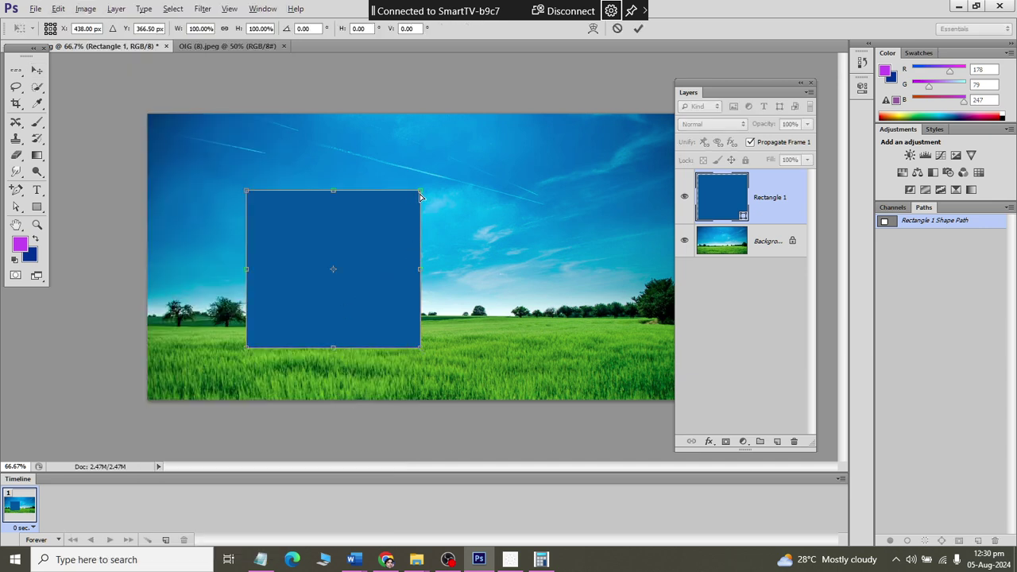
mouse_move(422, 193)
mouse_down()
mouse_move(514, 196)
mouse_move(397, 209)
mouse_move(353, 202)
mouse_move(357, 230)
mouse_move(367, 223)
mouse_move(362, 251)
mouse_move(366, 221)
mouse_move(413, 202)
mouse_move(525, 205)
mouse_move(361, 195)
mouse_move(438, 193)
mouse_move(429, 297)
mouse_move(411, 216)
mouse_move(418, 148)
mouse_move(401, 227)
mouse_move(352, 238)
mouse_move(362, 258)
mouse_move(395, 231)
mouse_move(411, 193)
mouse_move(550, 196)
mouse_up()
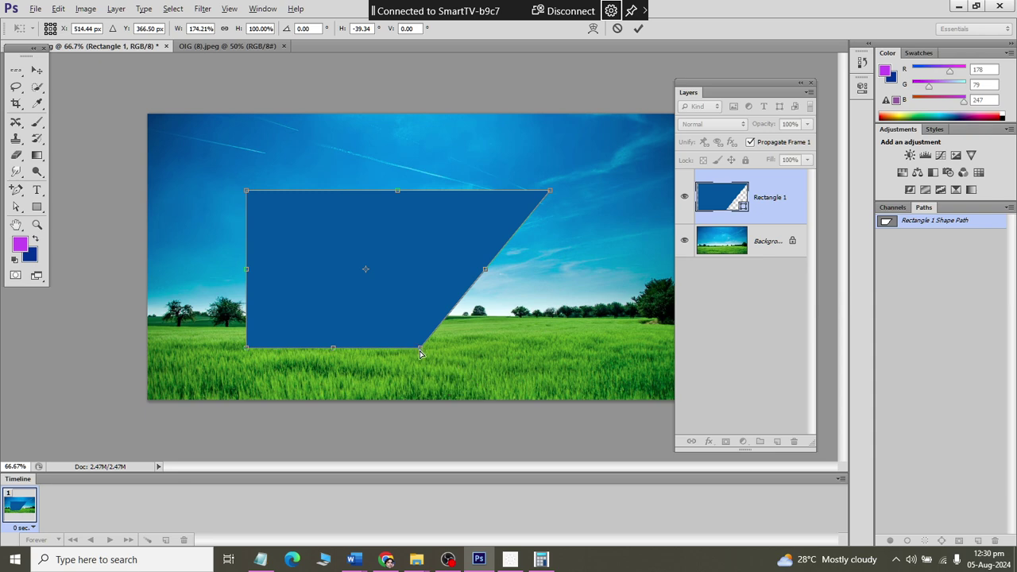
drag(420, 354, 310, 352)
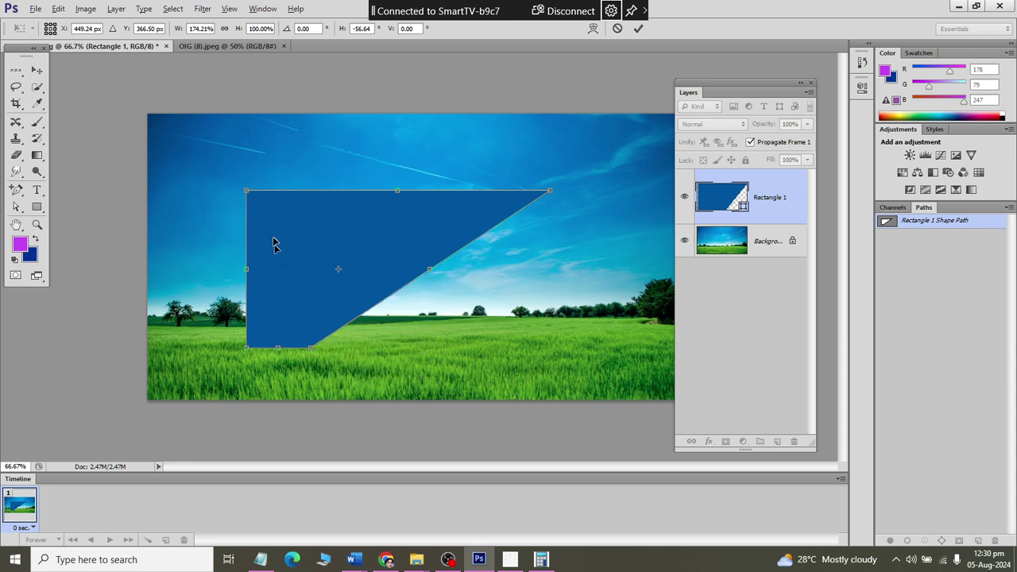
click(34, 69)
click(477, 216)
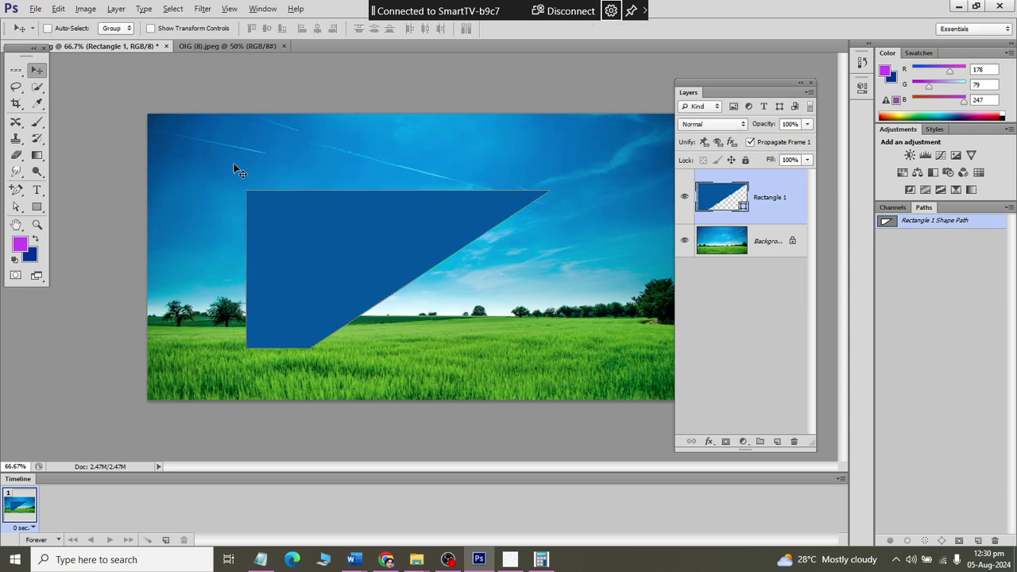
click(58, 9)
mouse_move(117, 318)
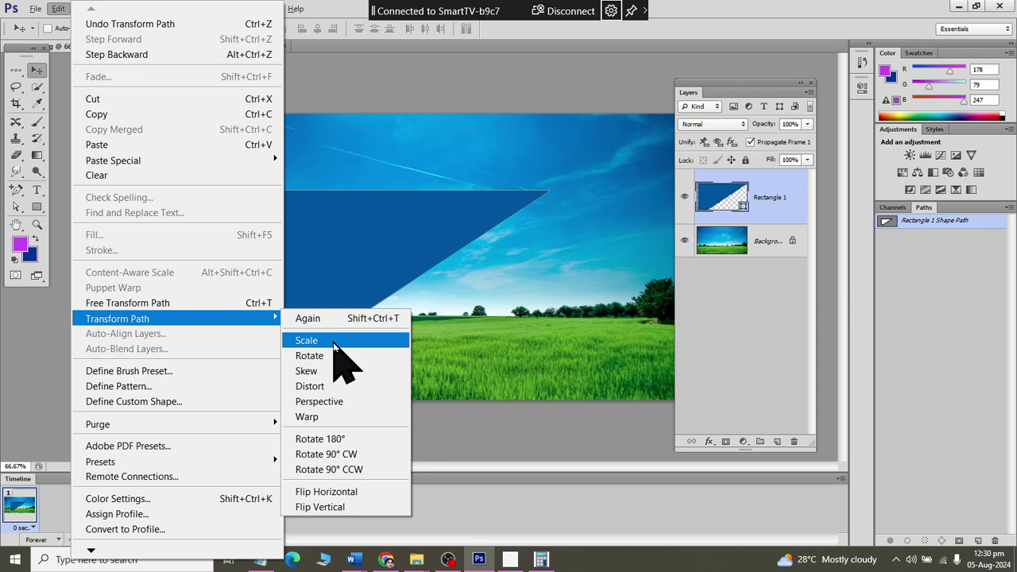
click(37, 70)
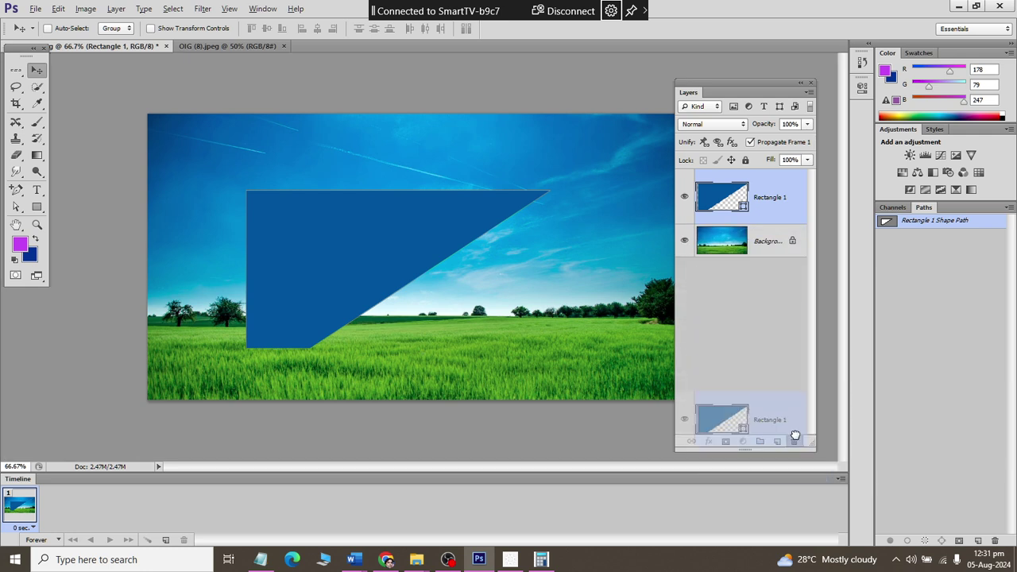
Delete the blue wedge layer and draw a new rectangle in the sky.
drag(761, 204, 793, 441)
click(37, 207)
mouse_move(88, 52)
mouse_down()
mouse_move(450, 355)
mouse_move(340, 244)
mouse_up()
Scale the new rectangle to about 60 percent and apply the resize.
key(ctrl+t)
click(58, 9)
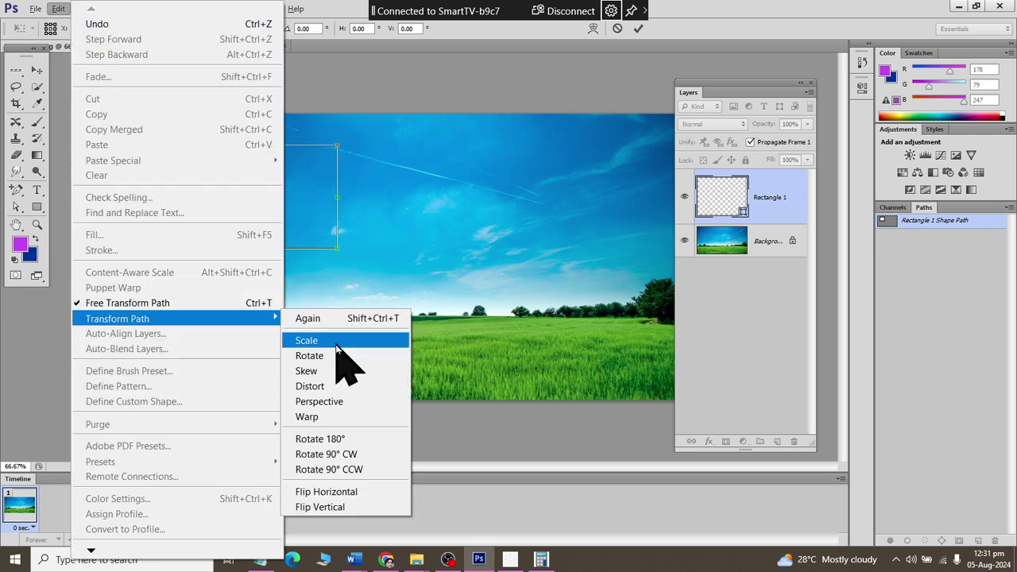
click(333, 341)
mouse_move(334, 246)
mouse_down()
mouse_move(315, 214)
mouse_move(361, 264)
mouse_move(466, 318)
mouse_move(370, 279)
mouse_move(342, 227)
mouse_move(347, 277)
mouse_move(402, 331)
mouse_move(469, 369)
mouse_move(341, 246)
mouse_move(430, 337)
mouse_move(340, 231)
mouse_move(453, 318)
mouse_move(376, 282)
mouse_move(336, 218)
mouse_move(358, 289)
mouse_move(430, 347)
mouse_move(493, 365)
mouse_move(535, 398)
mouse_move(374, 268)
mouse_move(332, 249)
mouse_up()
click(37, 70)
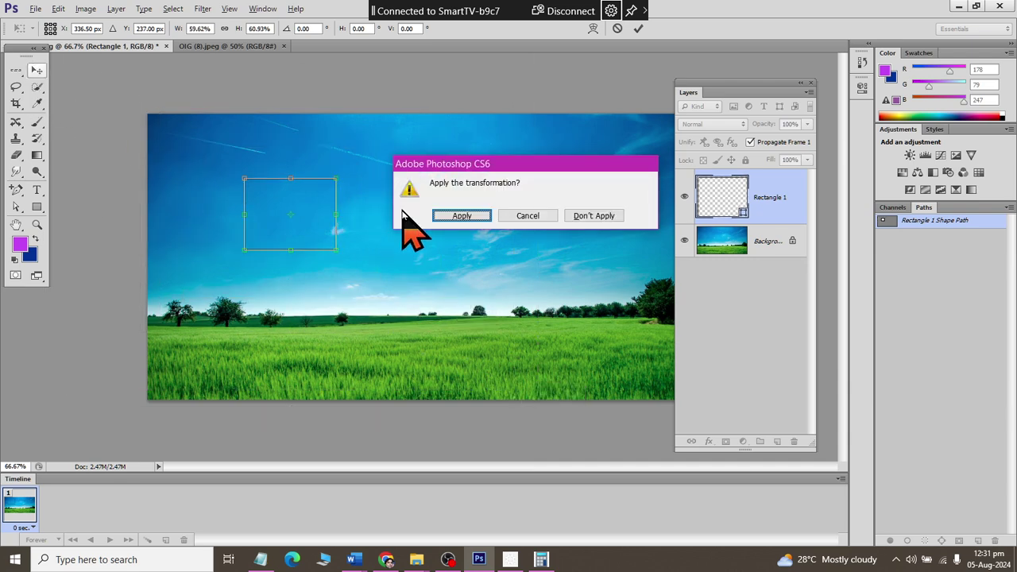
click(469, 216)
Delete the resized rectangle layer, leaving only the landscape background.
click(42, 9)
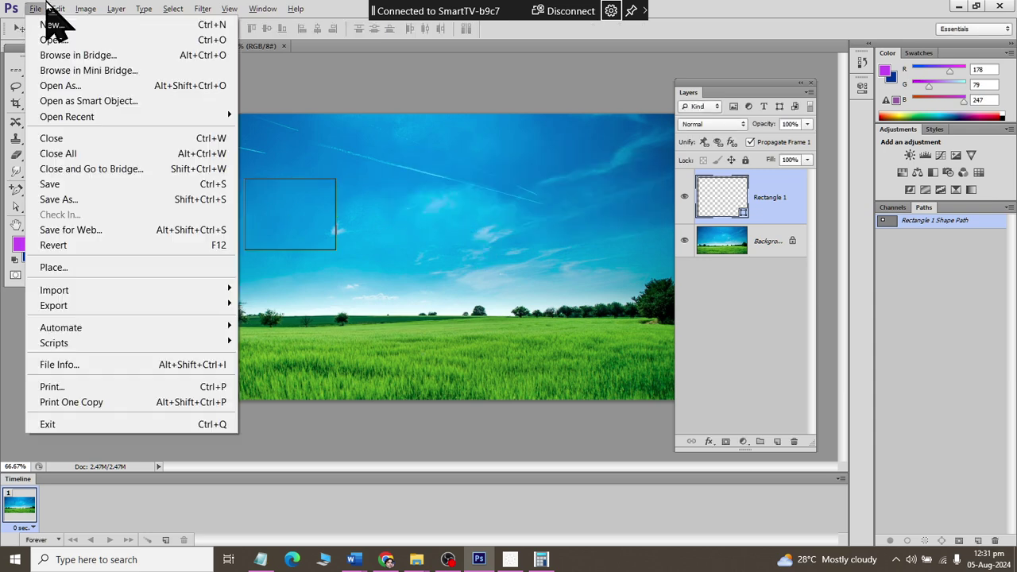
click(45, 6)
click(58, 9)
mouse_move(118, 318)
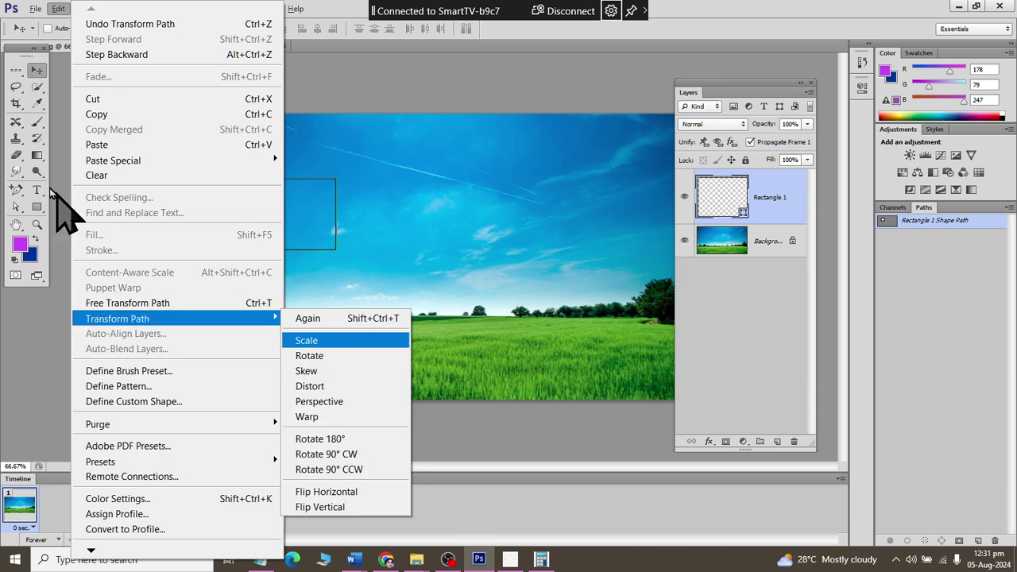
click(35, 71)
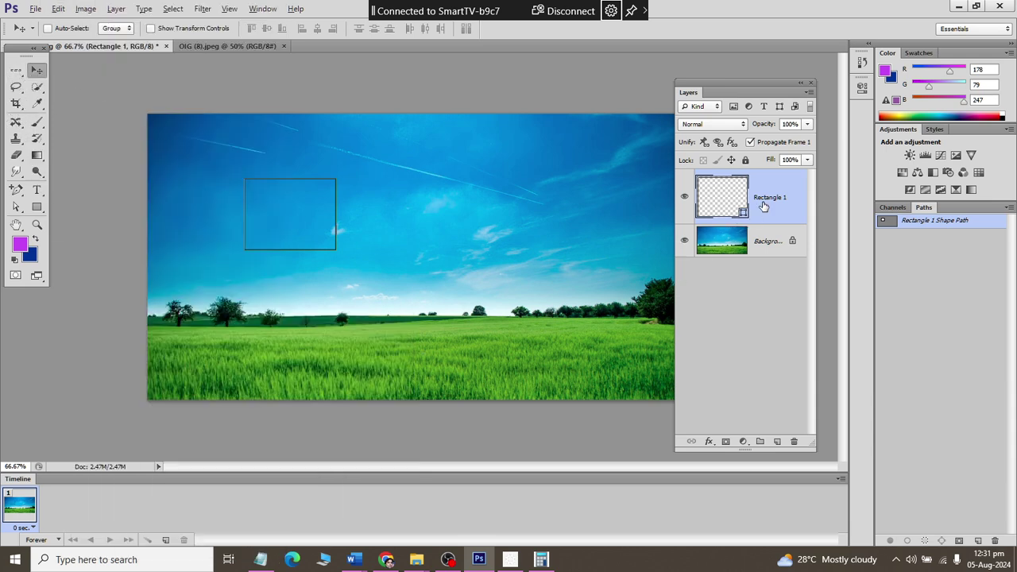
drag(763, 205, 797, 444)
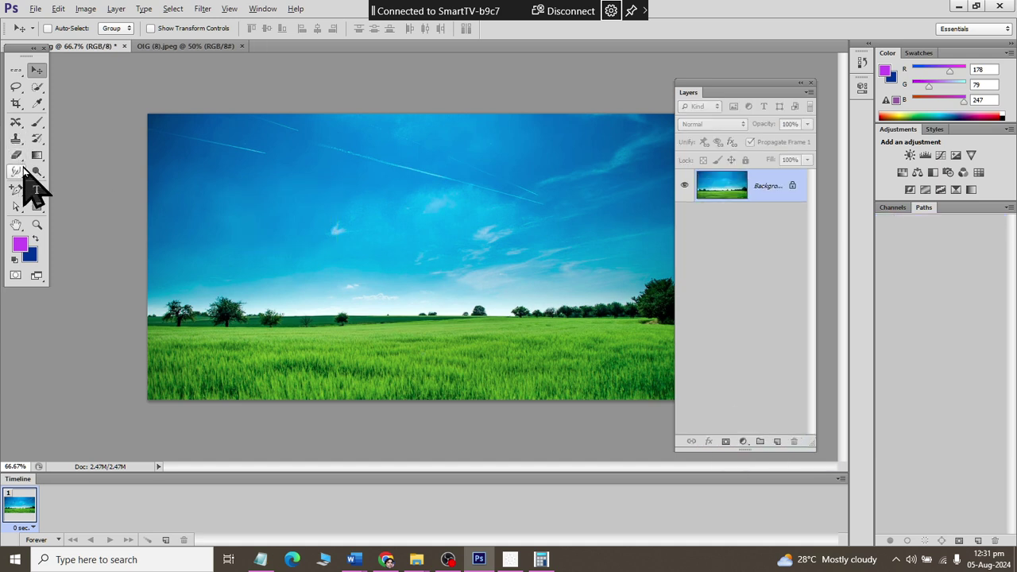
Draw a tall rectangle over the left sky and fill it with purple.
click(36, 206)
drag(240, 144, 363, 309)
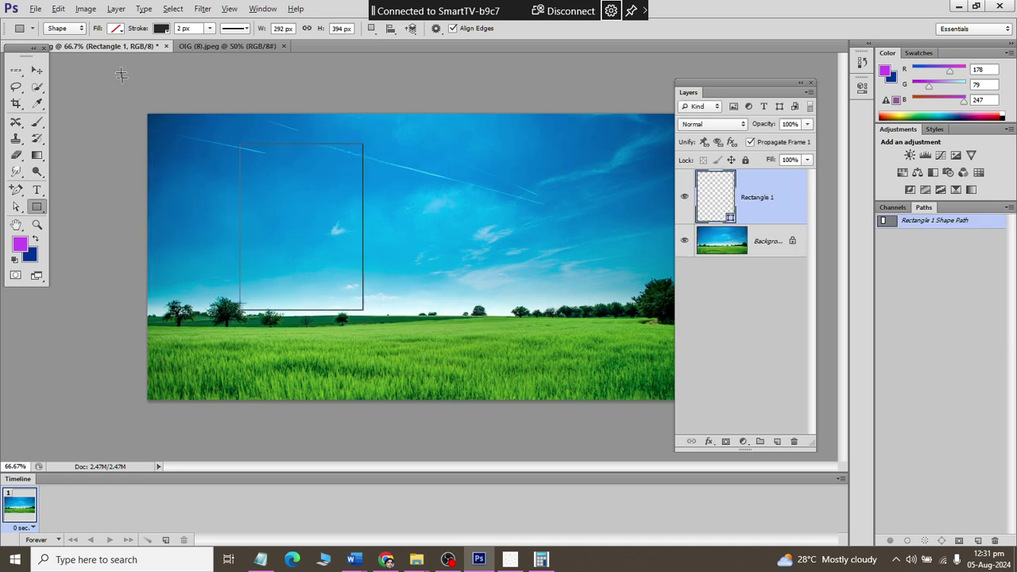
click(65, 28)
click(163, 30)
click(116, 28)
click(118, 120)
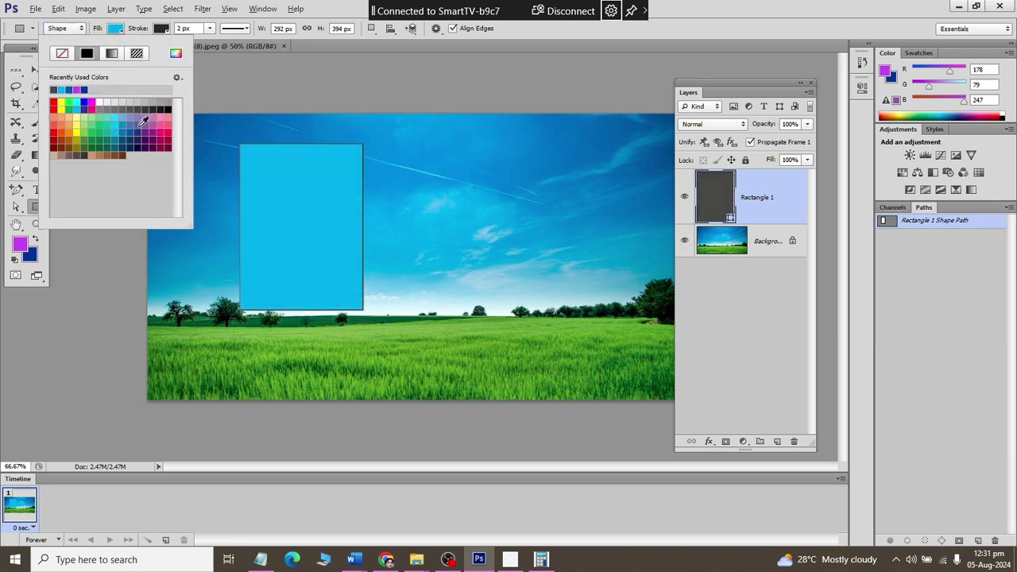
click(143, 120)
Move the purple rectangle to the centre of the canvas.
click(156, 31)
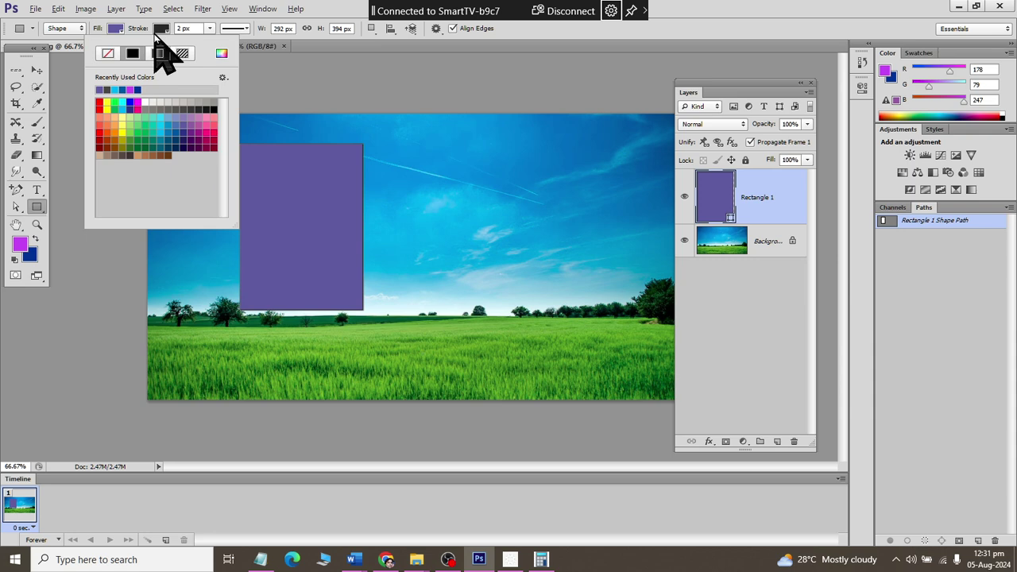
click(37, 70)
click(36, 70)
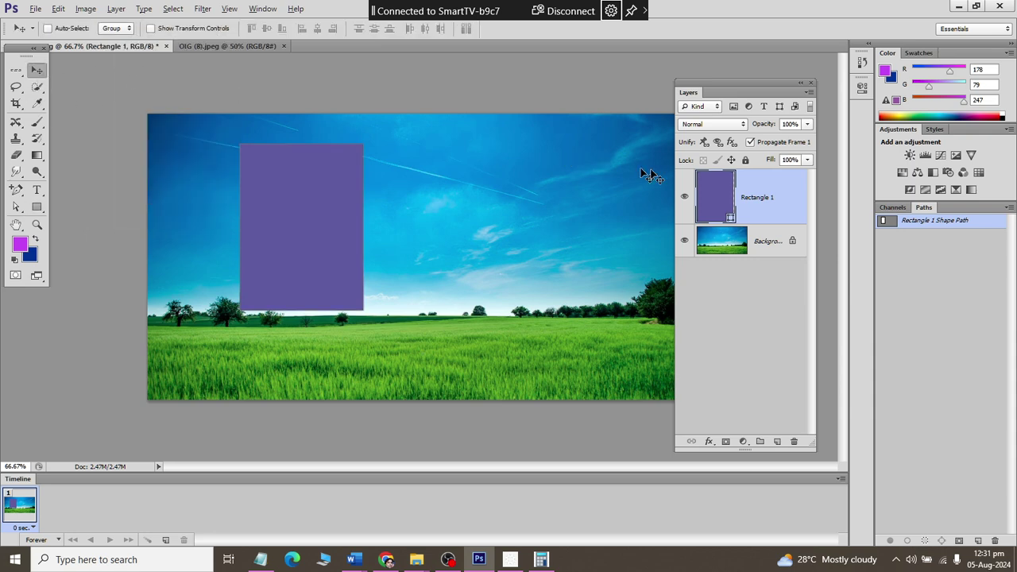
drag(314, 239, 410, 292)
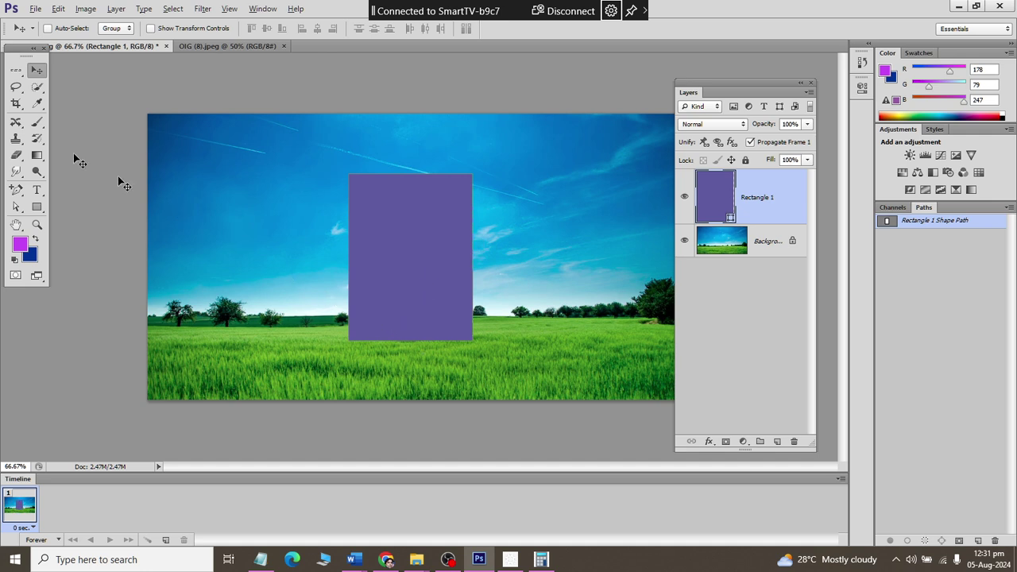
click(58, 9)
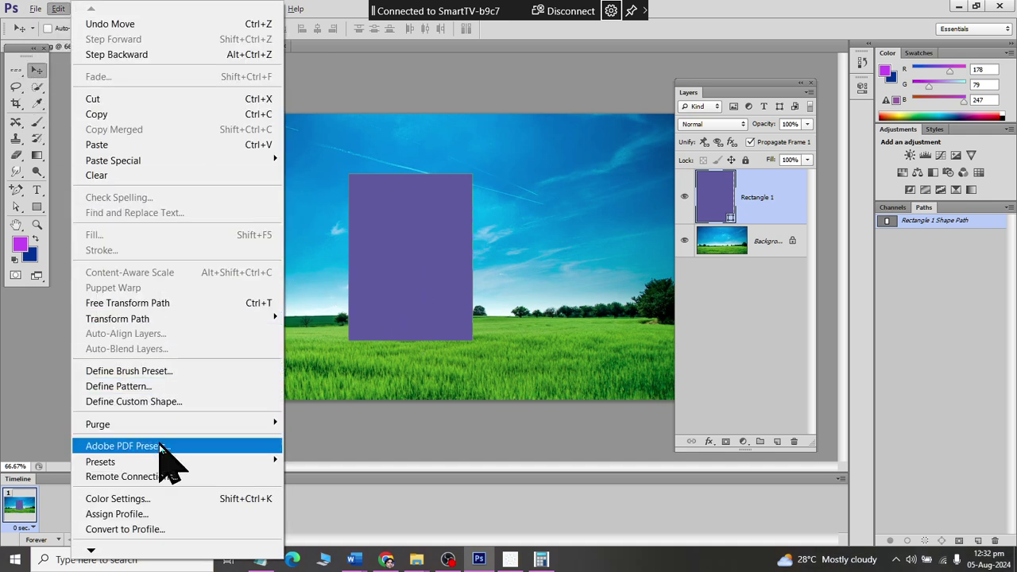
mouse_move(116, 317)
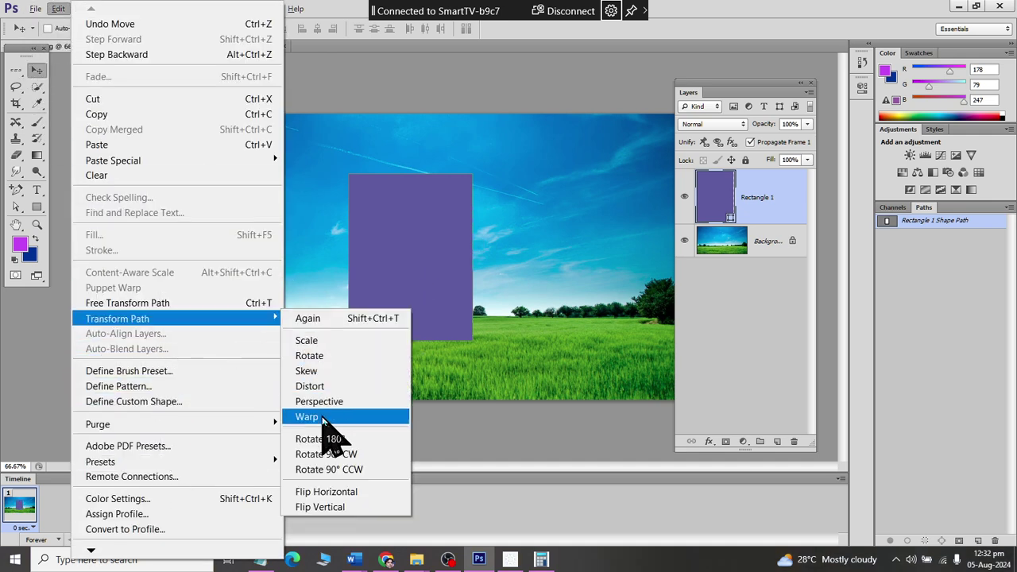
Warp the purple rectangle, previewing the Arc, Arc Lower, Bulge and Fish presets.
click(325, 418)
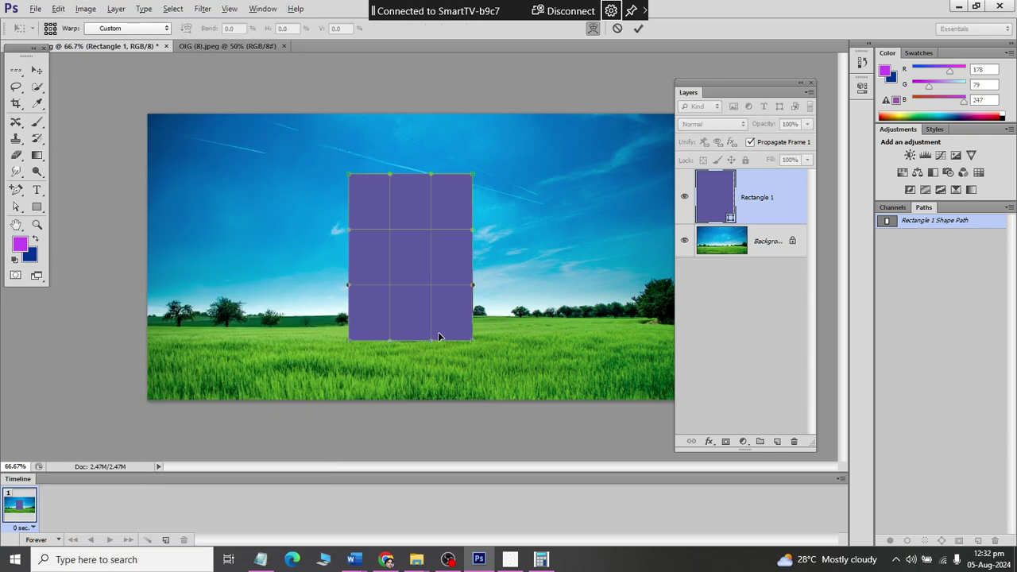
click(159, 33)
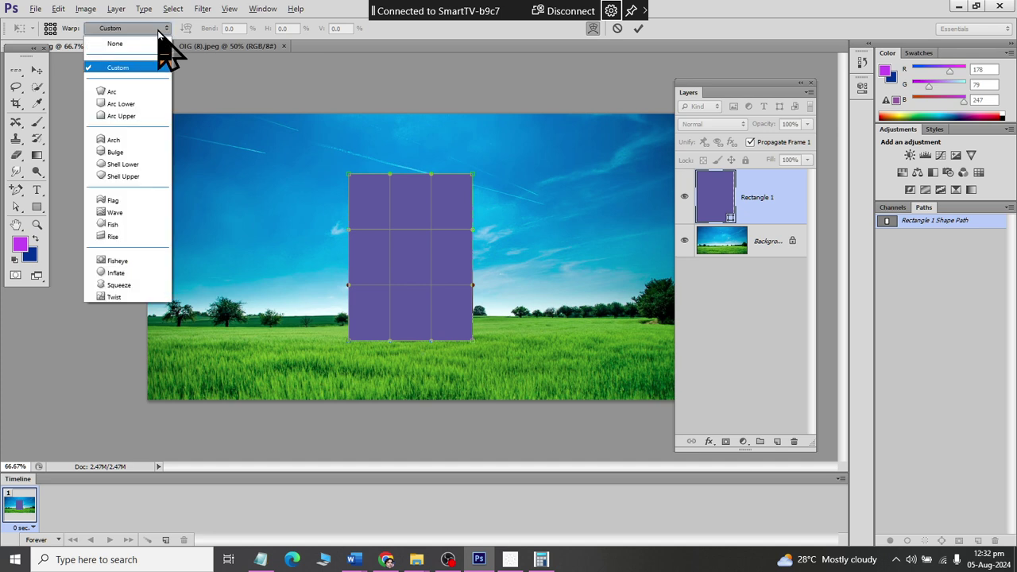
click(143, 91)
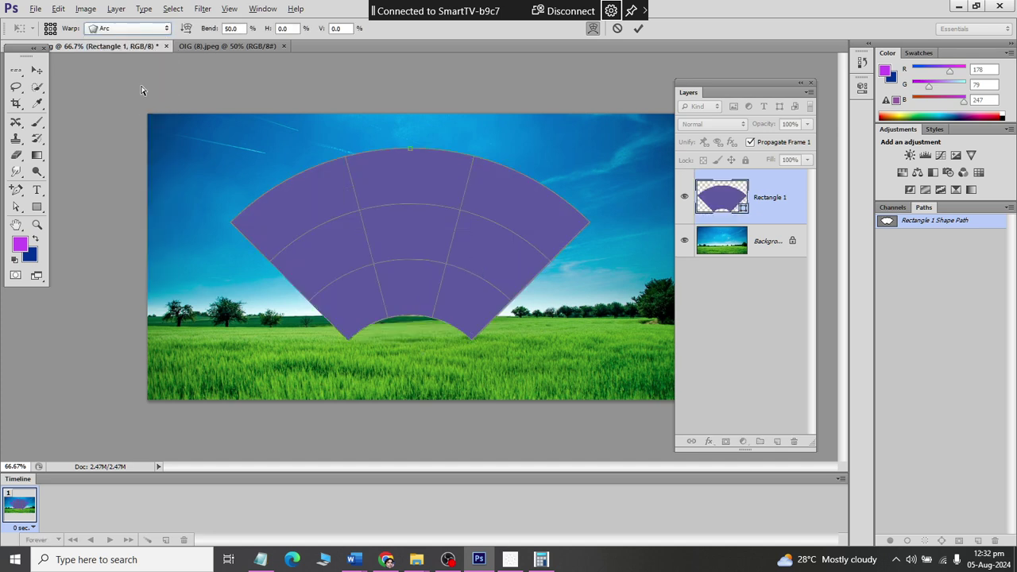
click(151, 30)
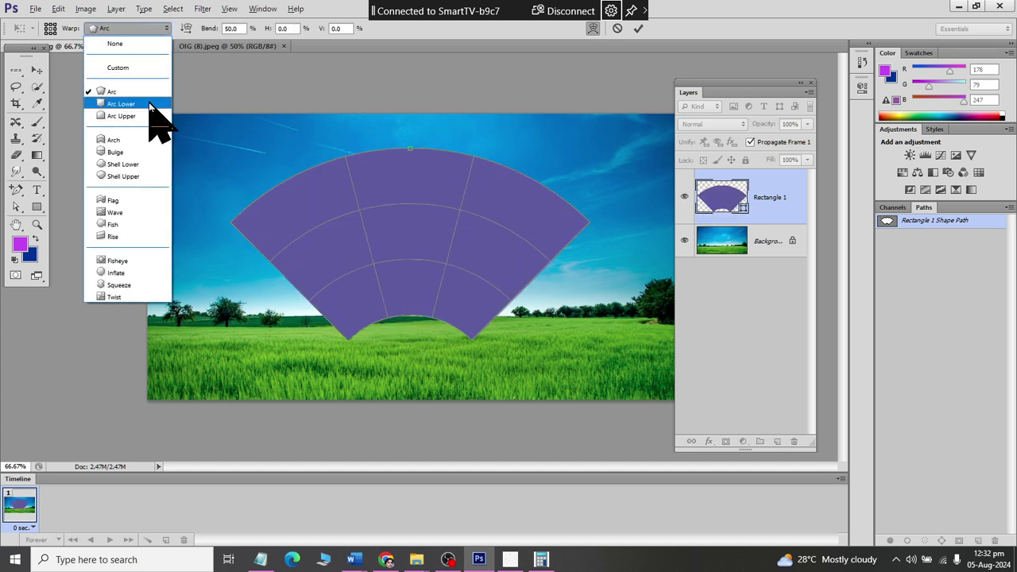
click(147, 103)
click(147, 30)
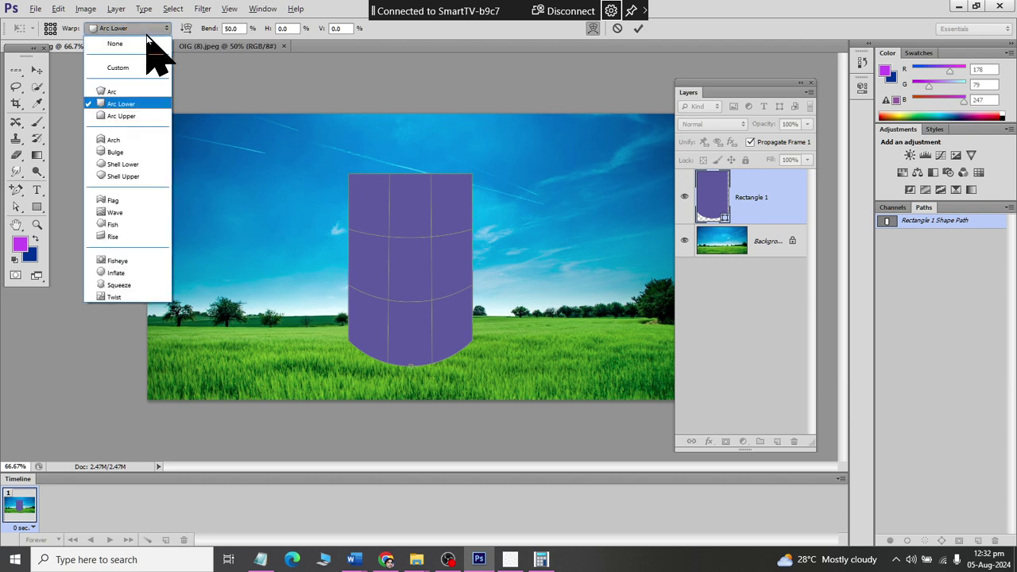
click(141, 153)
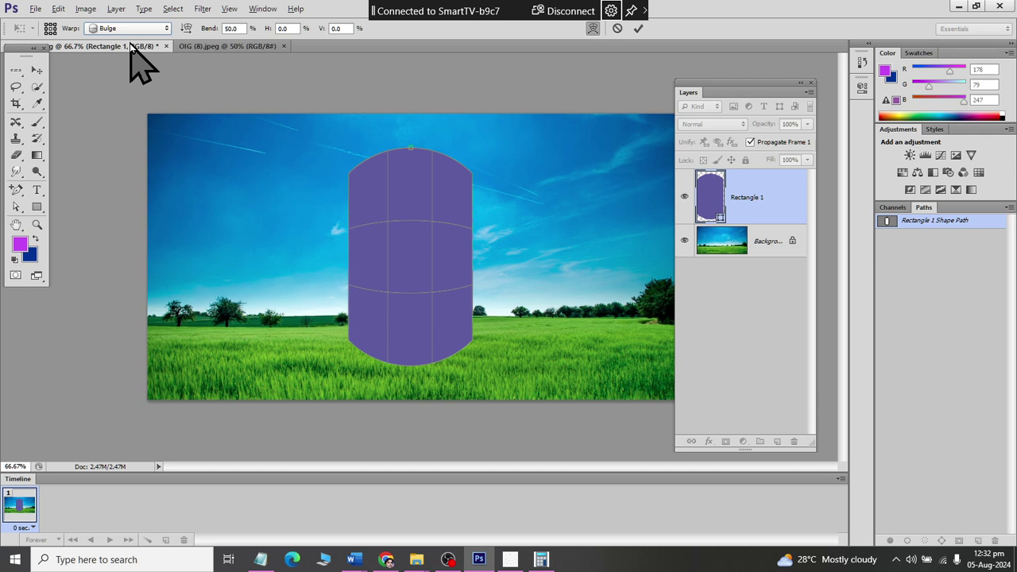
click(137, 32)
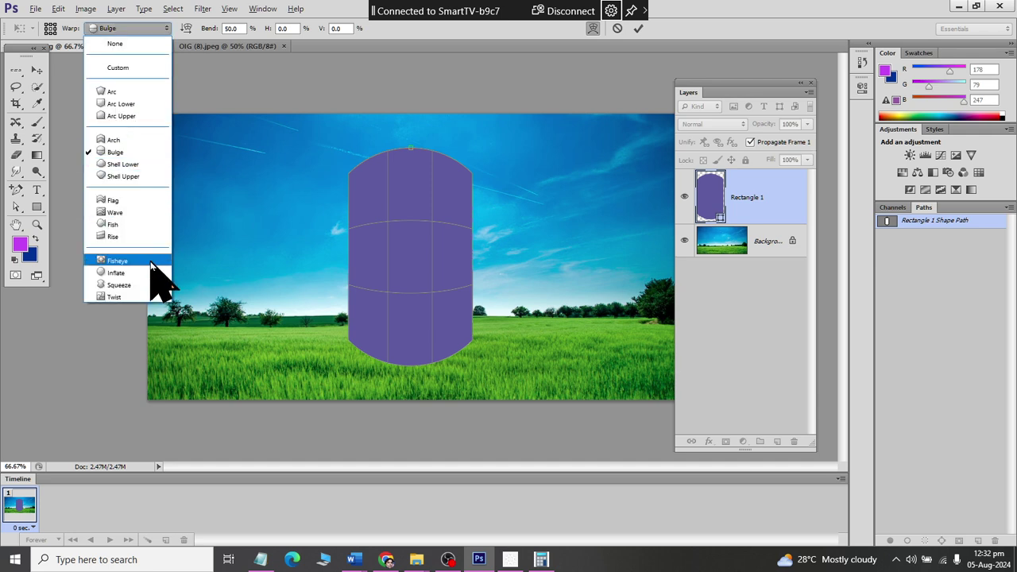
click(137, 226)
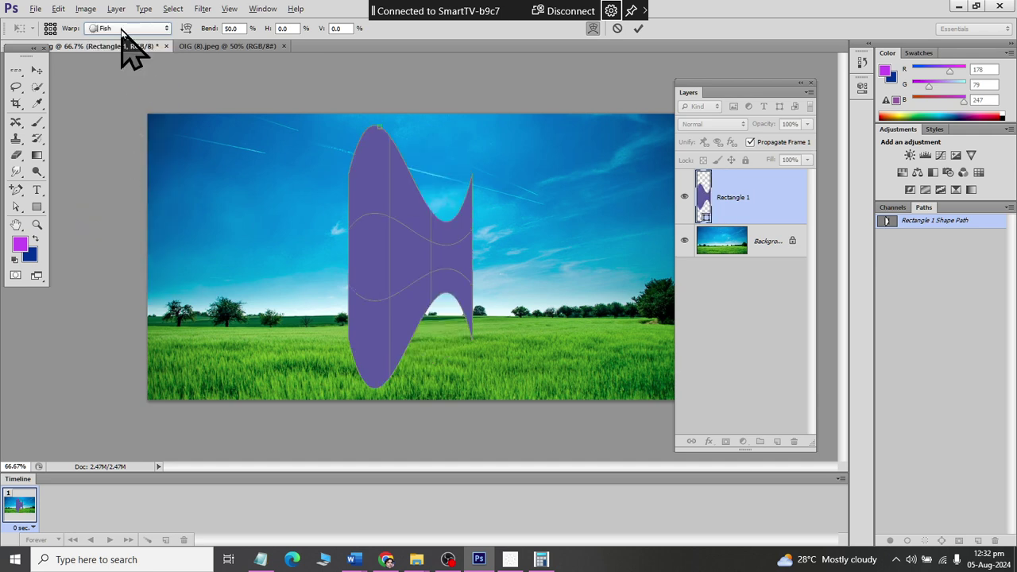
Try Flag and Twist, then settle on Arc Upper and switch to Custom warp.
click(123, 32)
click(129, 202)
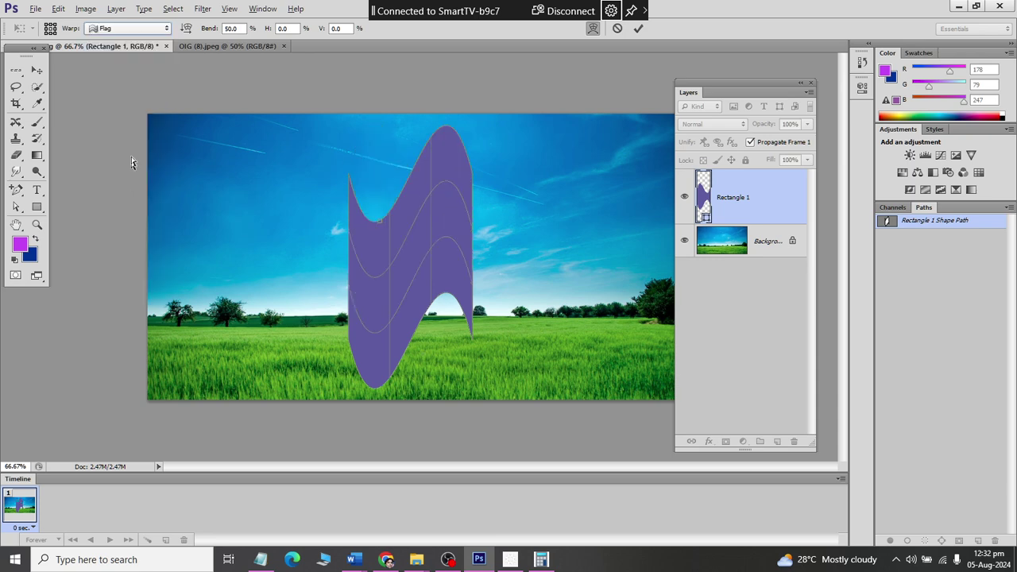
click(139, 29)
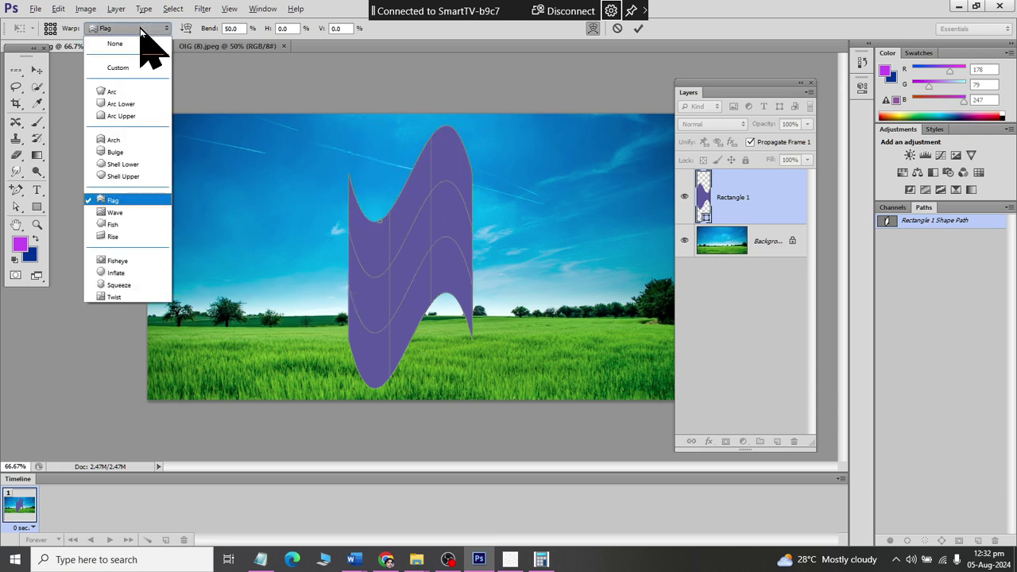
click(129, 303)
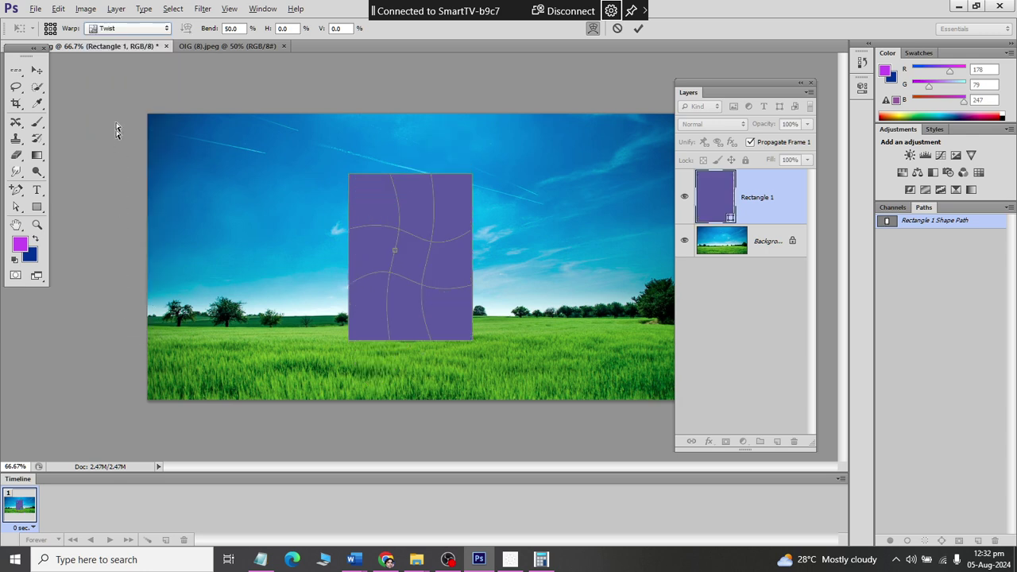
click(119, 28)
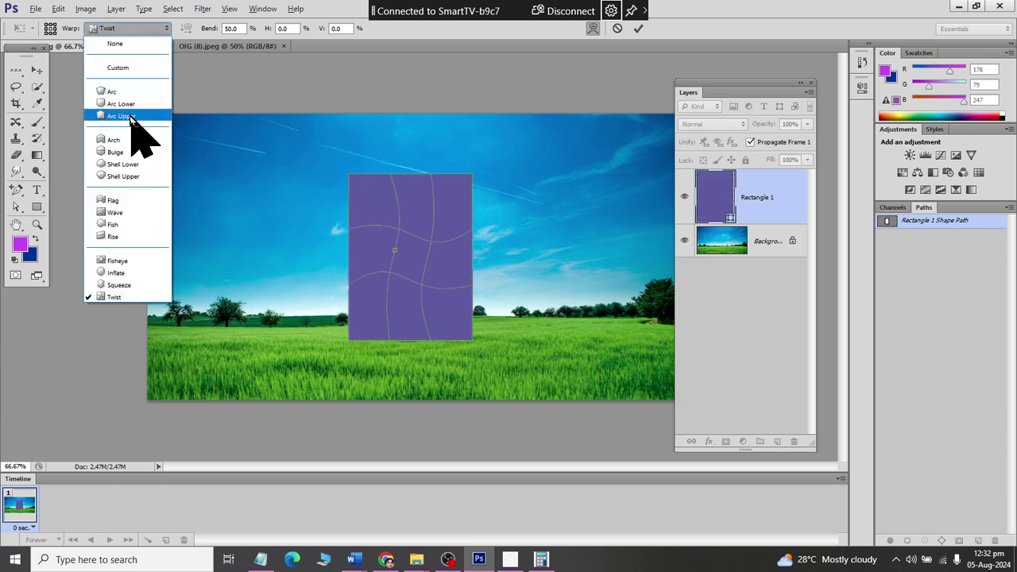
key(Escape)
click(129, 114)
click(150, 30)
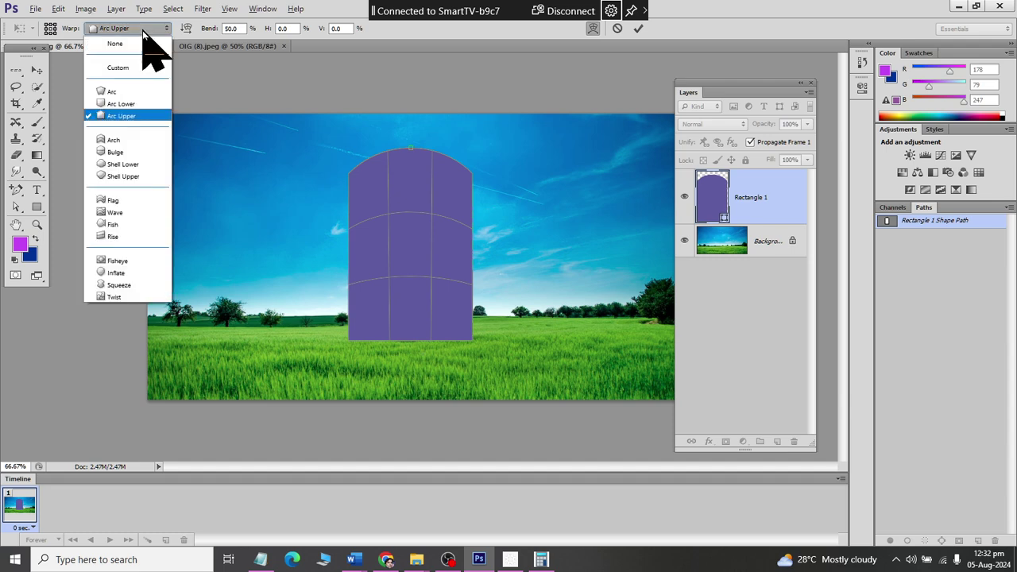
click(143, 67)
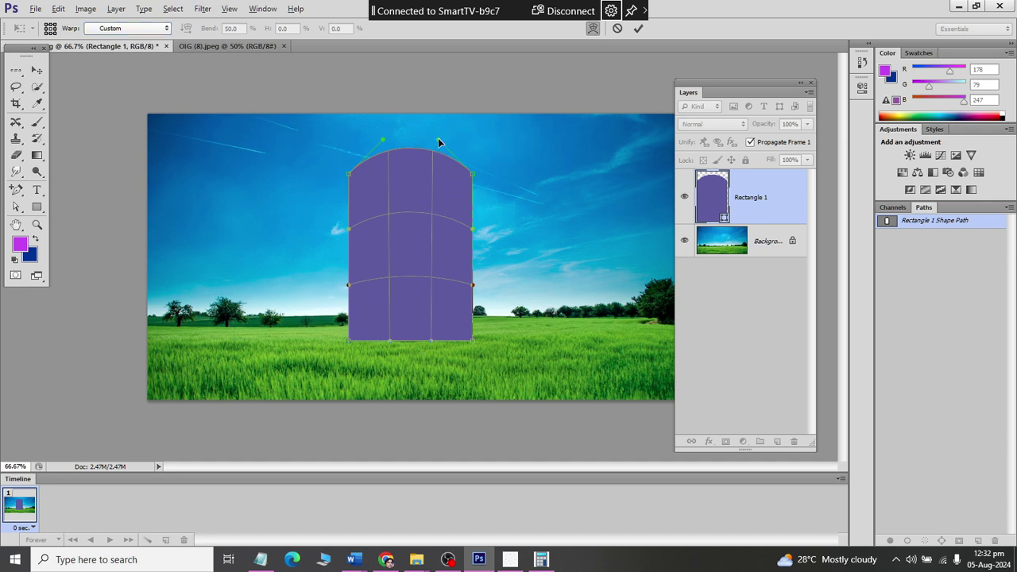
Bulge and pinch the rectangle's sides into a vase shape with custom warp handles, then apply.
mouse_move(438, 140)
mouse_down()
mouse_move(472, 118)
mouse_move(418, 170)
mouse_move(406, 208)
mouse_up()
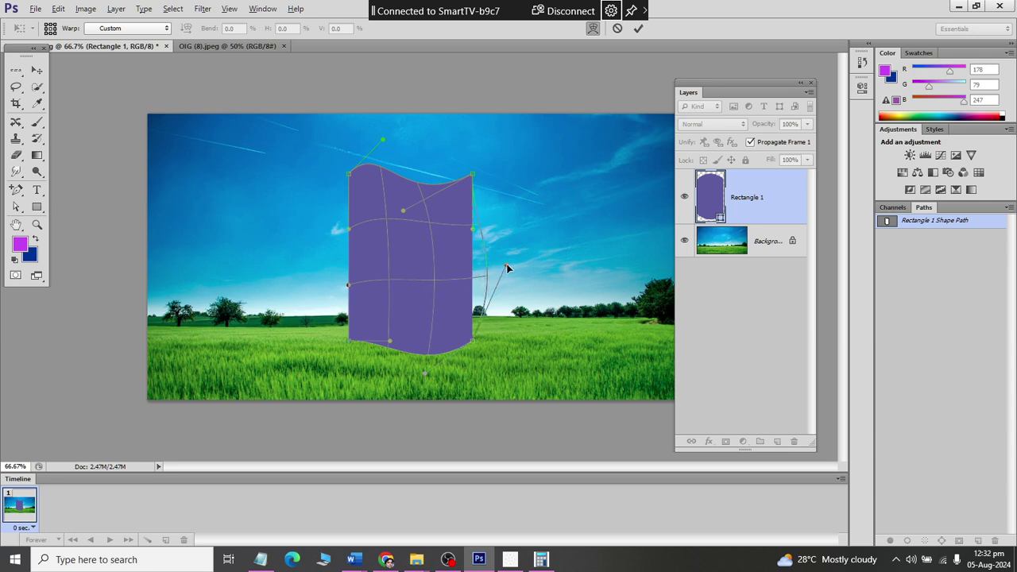
drag(518, 282, 518, 280)
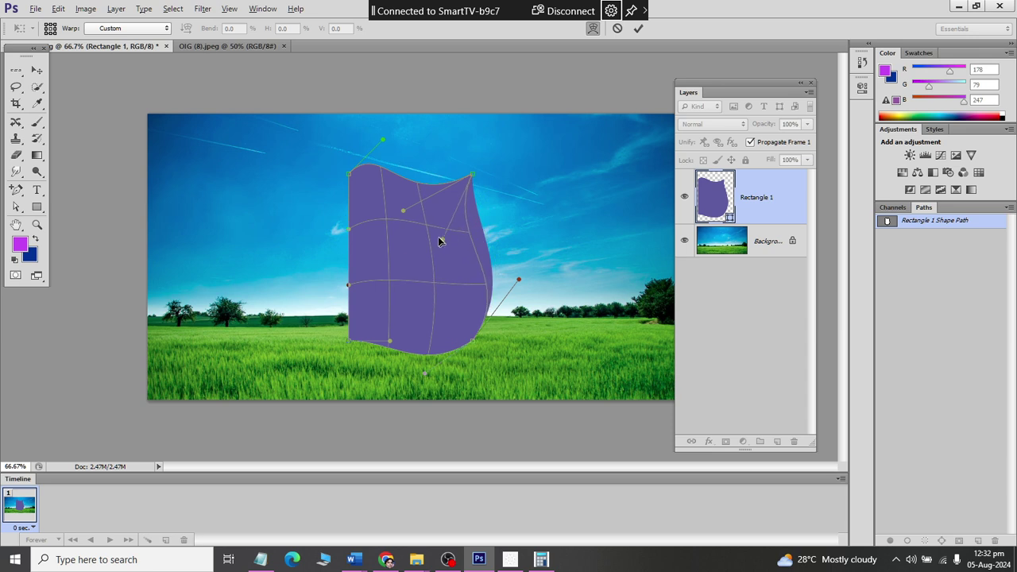
drag(478, 235, 433, 235)
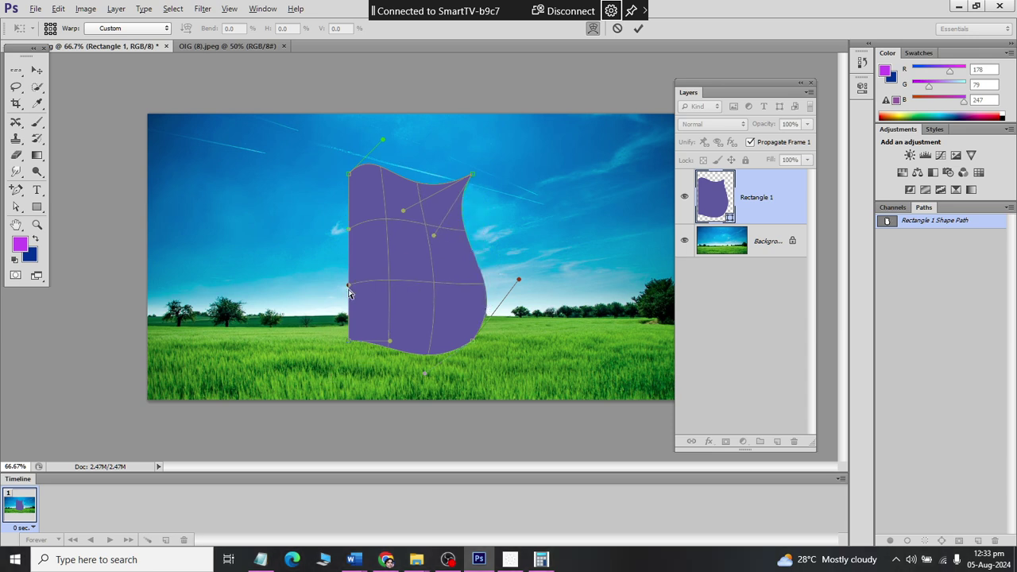
drag(347, 291, 319, 294)
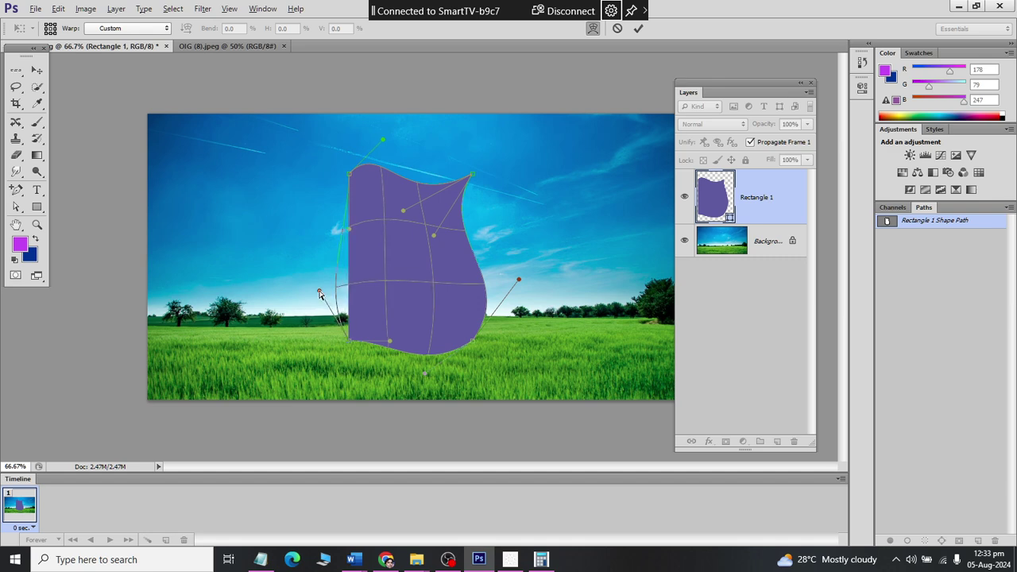
drag(352, 230, 384, 258)
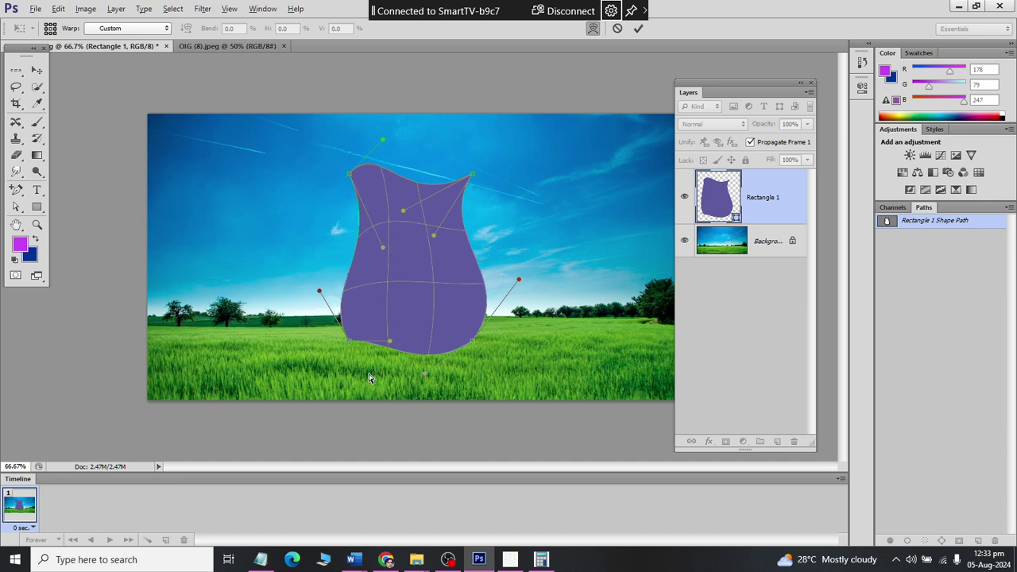
click(37, 70)
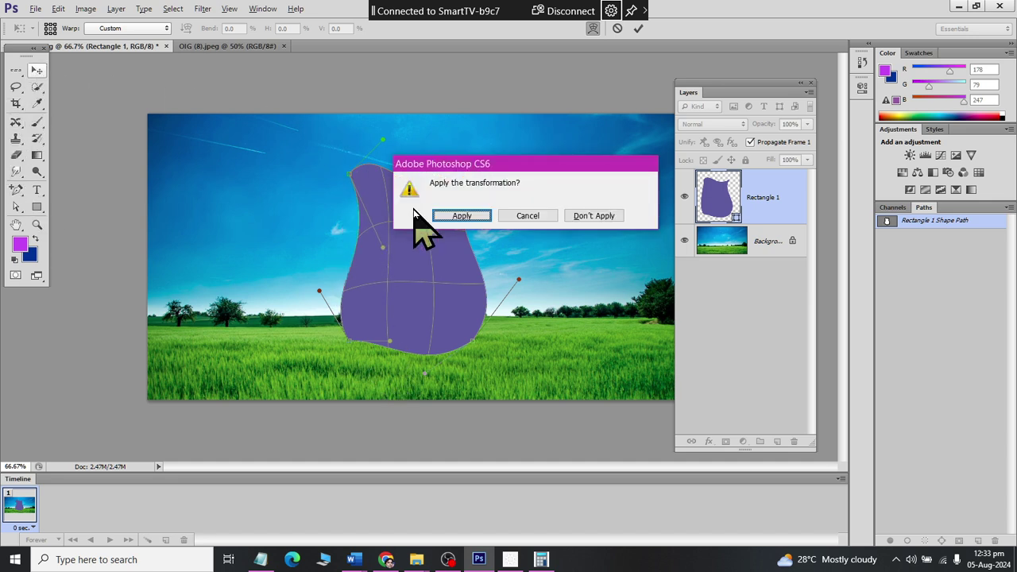
click(445, 215)
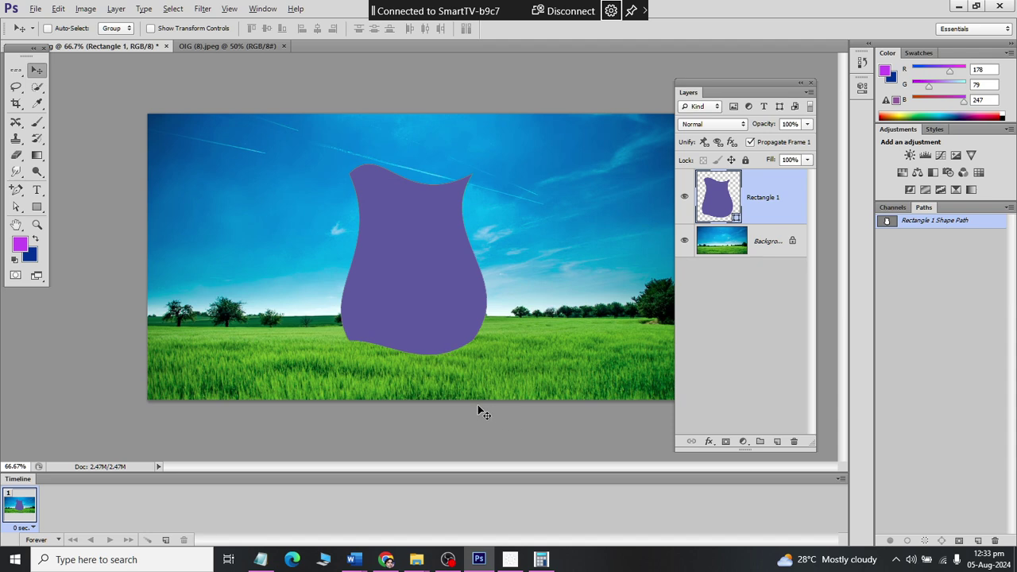
Request deletion of the vase-shaped Rectangle 1 layer, bringing up the confirmation prompt.
click(67, 9)
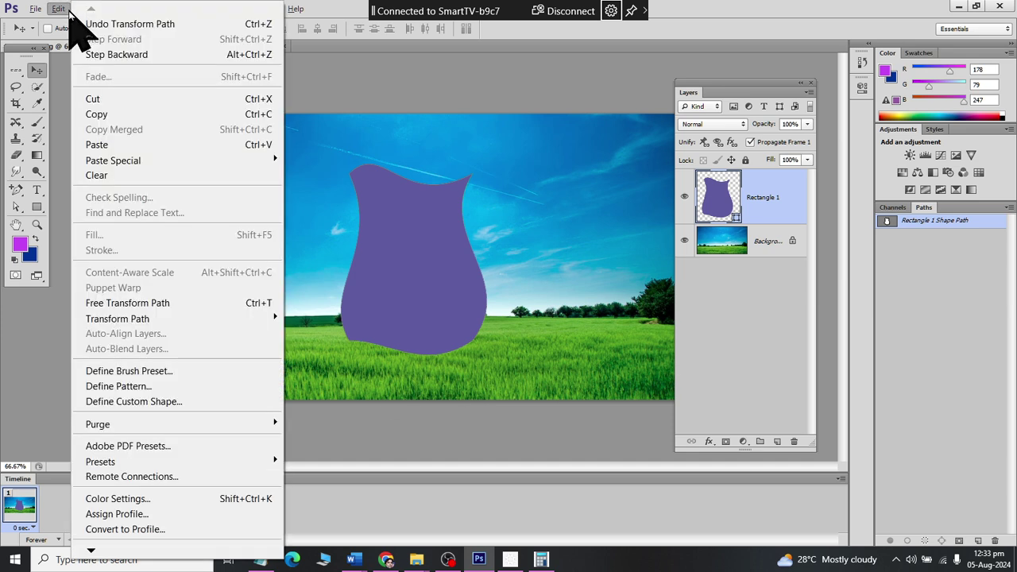
mouse_move(117, 318)
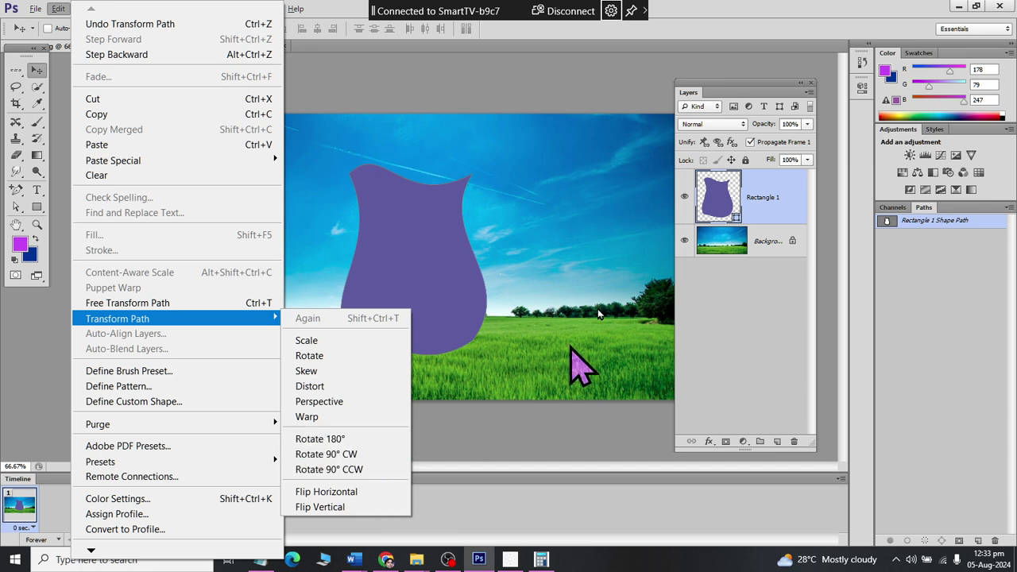
click(755, 197)
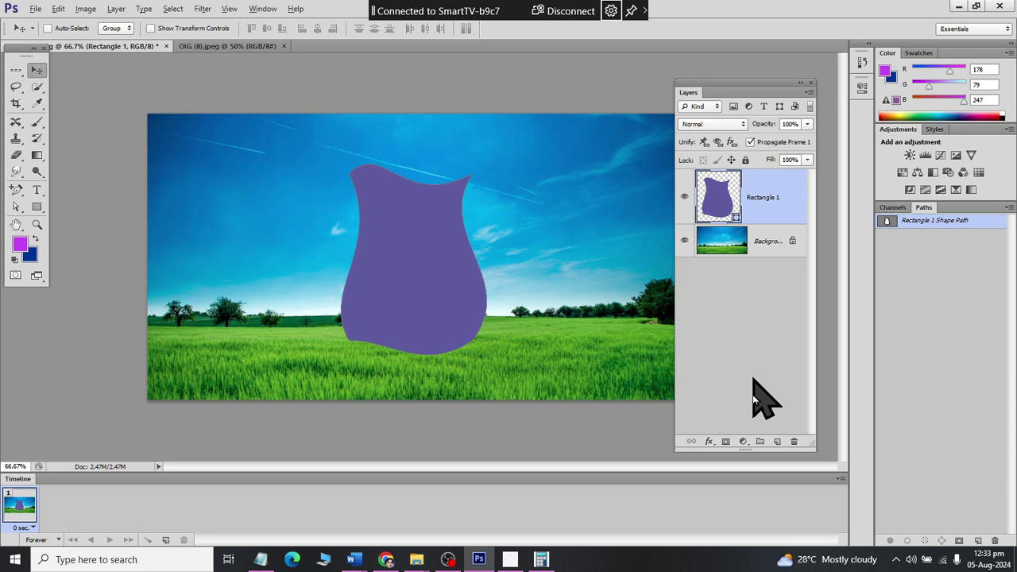
click(794, 441)
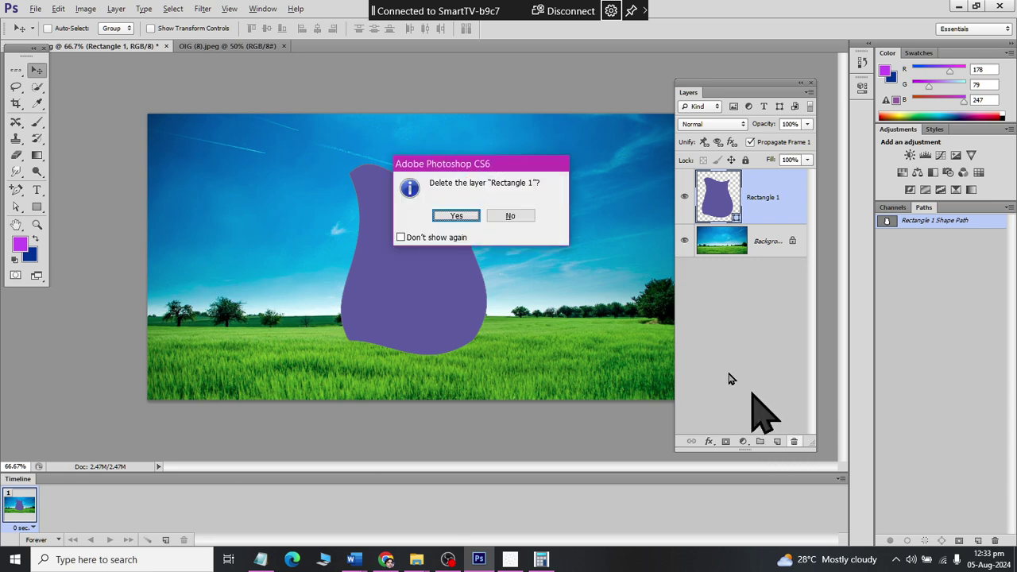
Confirm the vase layer's deletion, paste the teacher image, and scale it to about 50% at upper left.
click(450, 218)
key(ctrl+v)
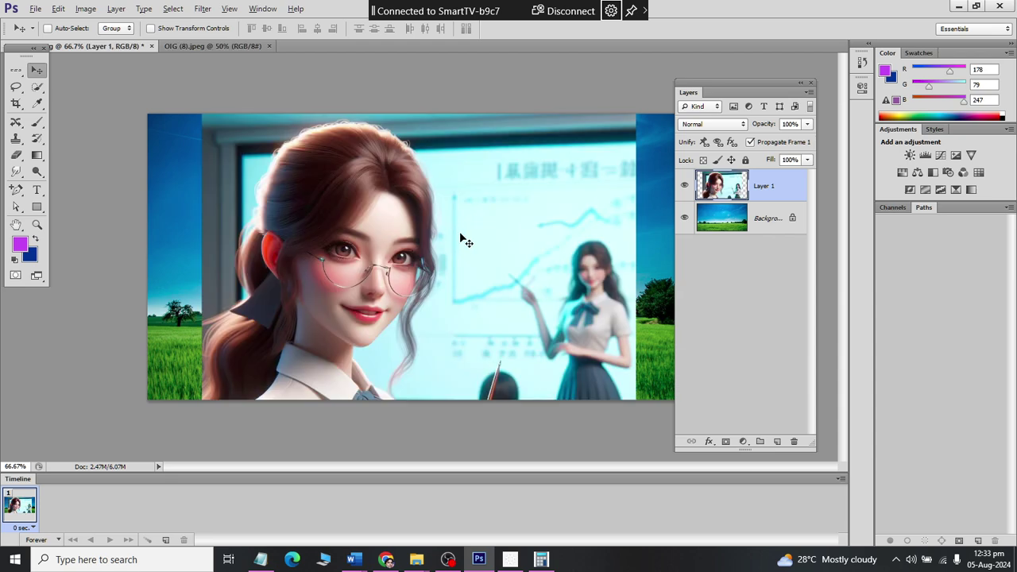
key(ctrl+t)
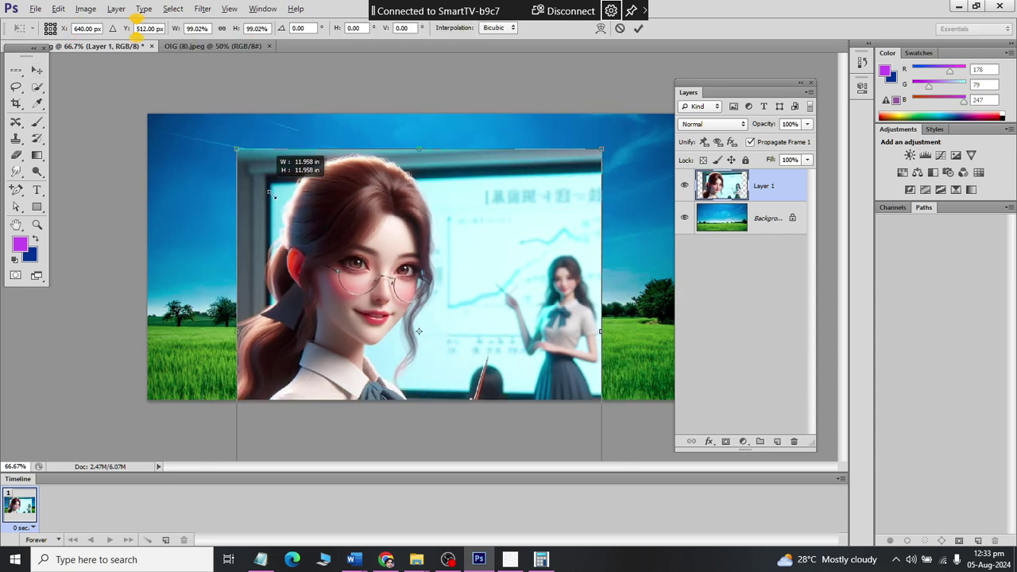
drag(205, 120, 311, 223)
mouse_move(380, 320)
mouse_down()
mouse_move(310, 219)
mouse_move(302, 231)
mouse_up()
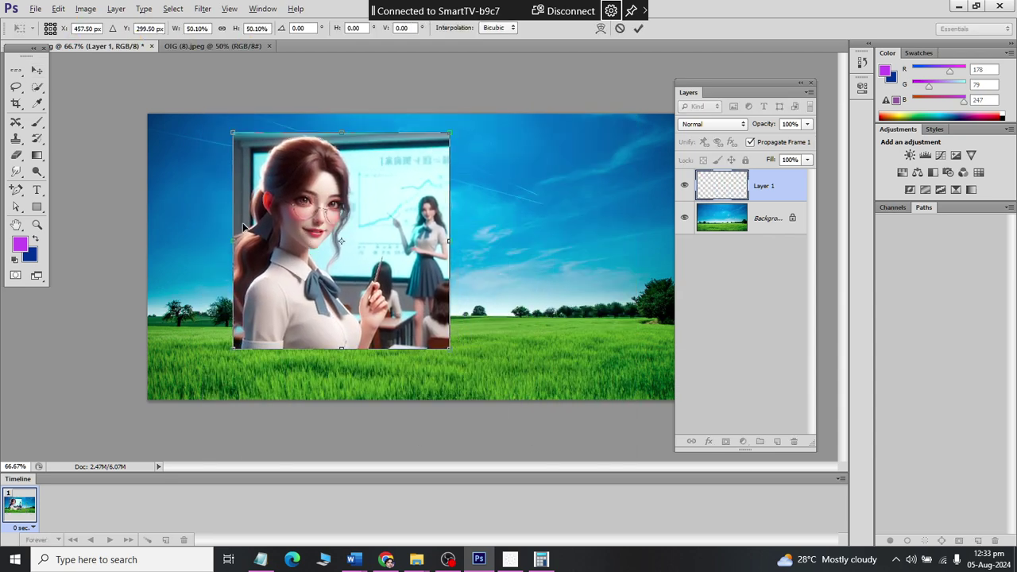
click(37, 70)
click(461, 216)
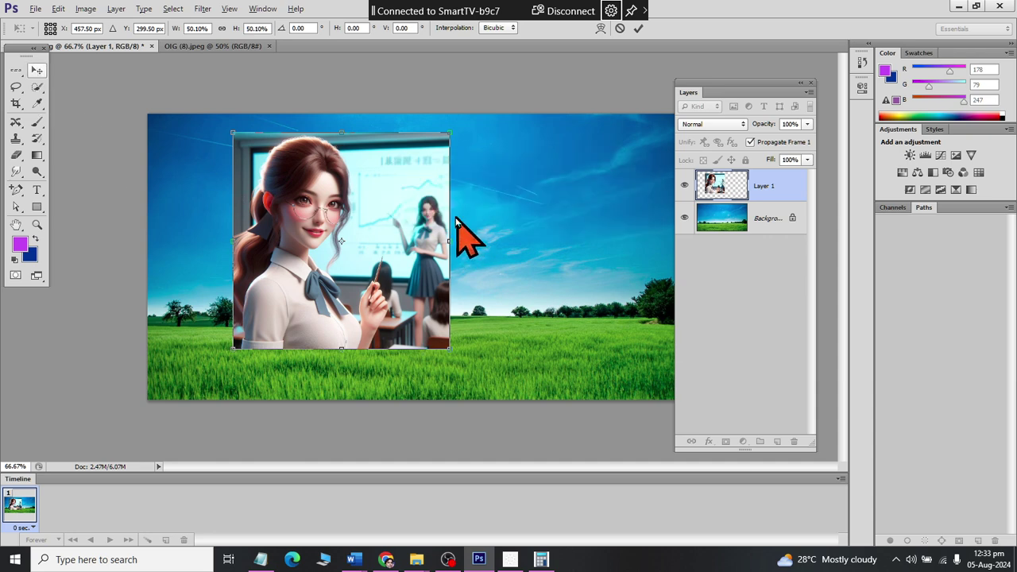
click(58, 9)
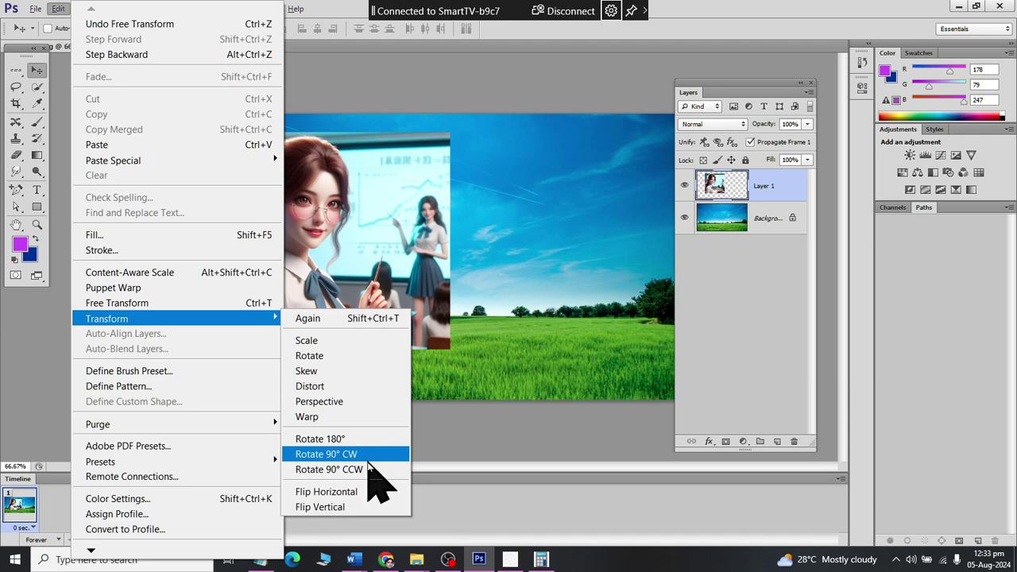
Rotate the teacher image 90° clockwise, then rotate it back upright.
key(Return)
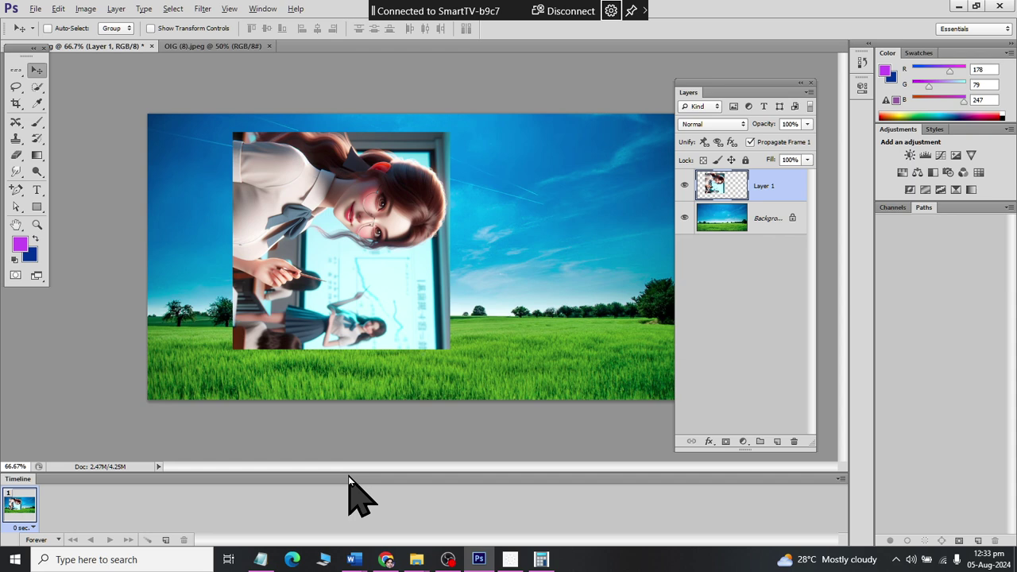
click(58, 9)
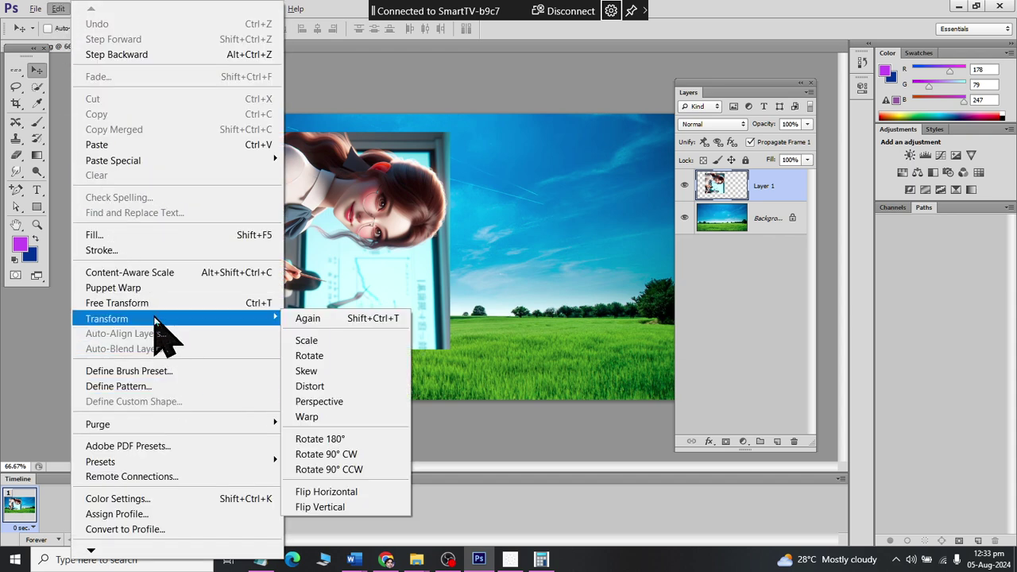
click(336, 469)
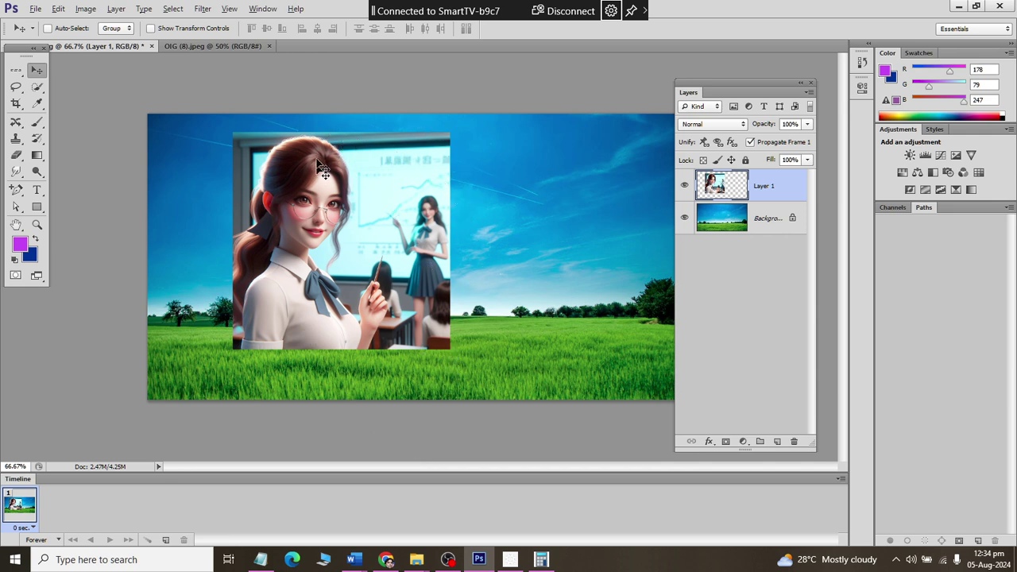
Try a 180° rotation and revert it, then flip the teacher image vertically.
click(58, 9)
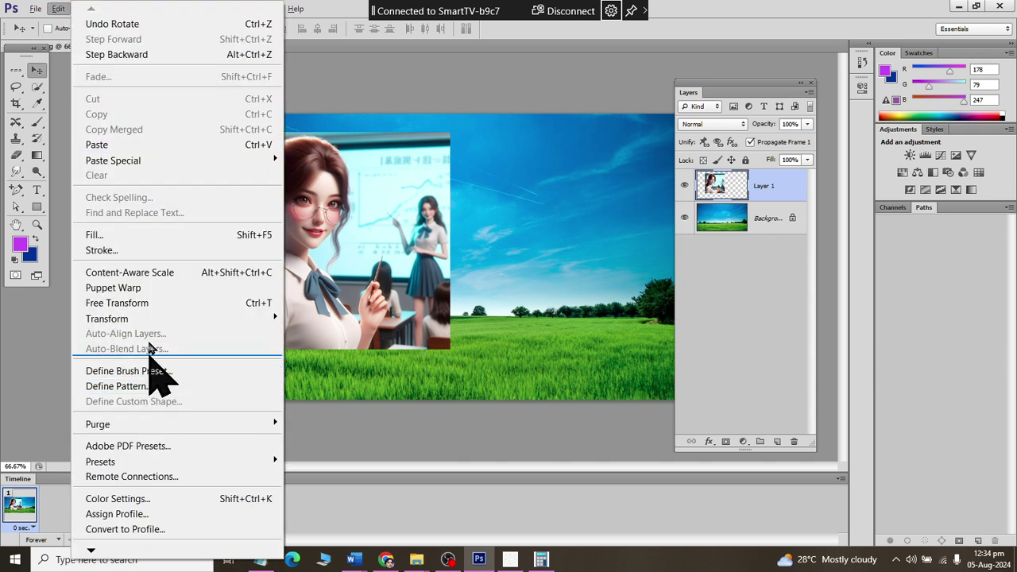
mouse_move(107, 318)
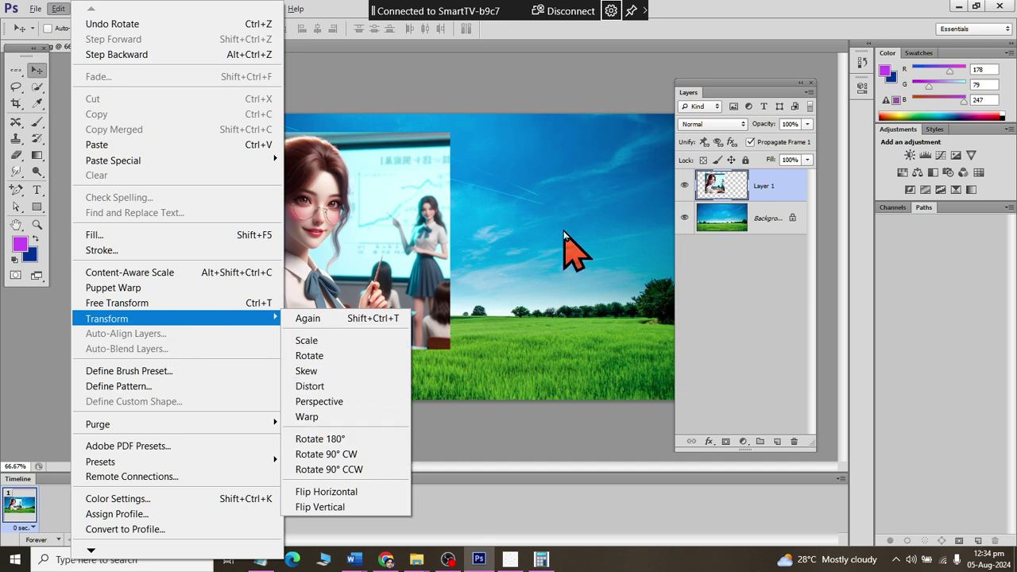
click(365, 441)
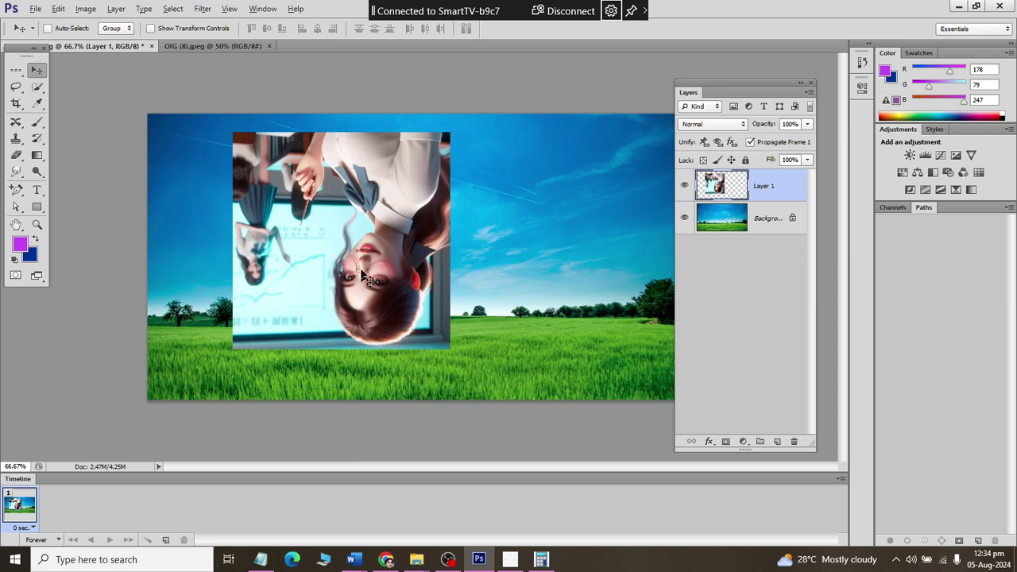
click(59, 10)
mouse_move(107, 317)
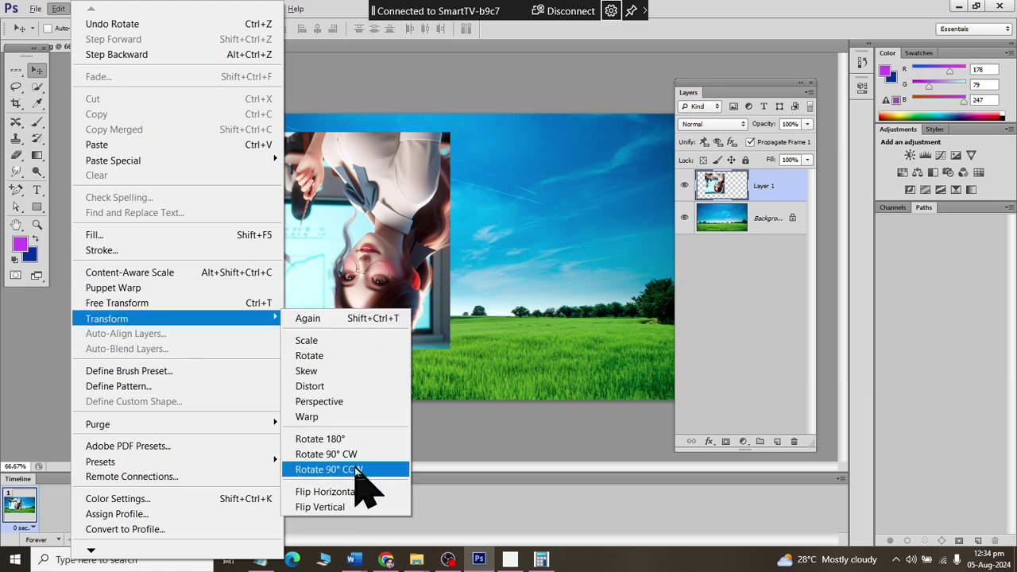
click(357, 442)
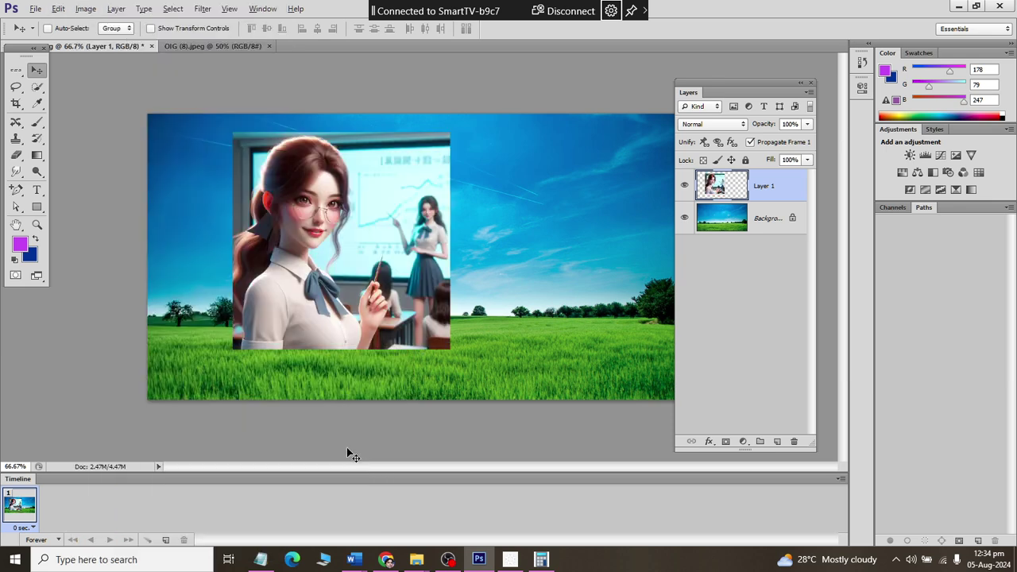
click(66, 7)
mouse_move(107, 318)
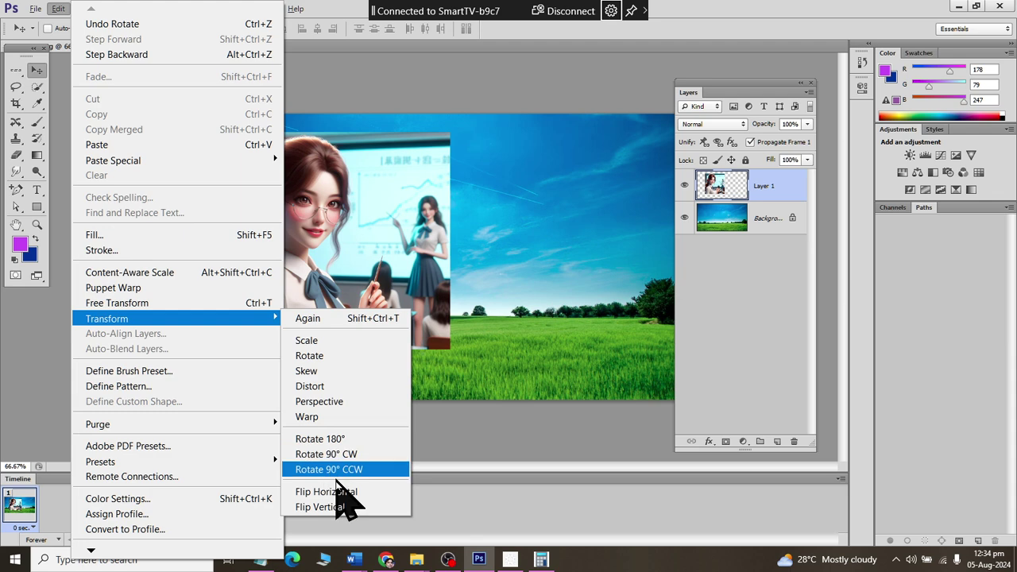
click(351, 507)
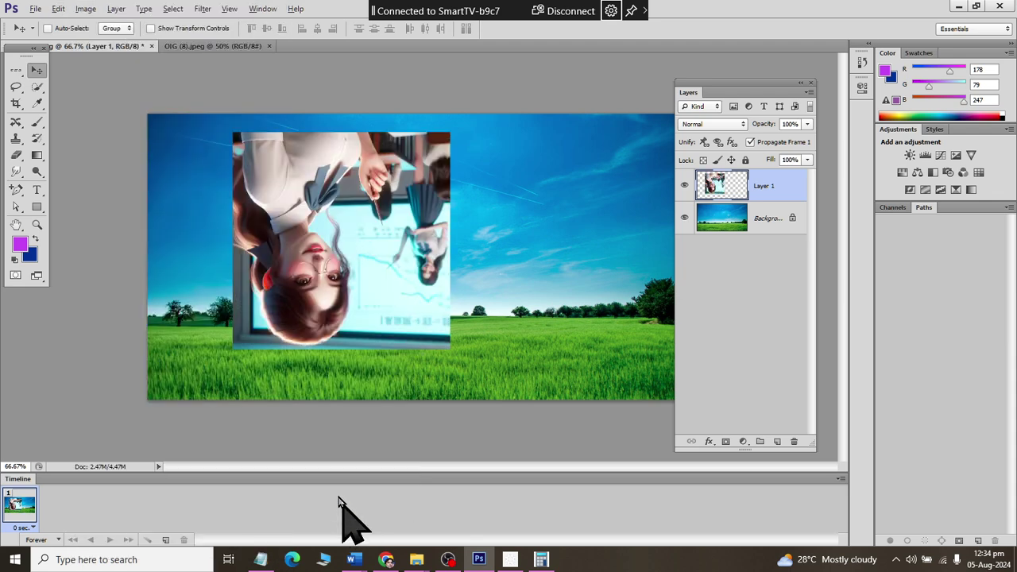
Flip the teacher image on Layer 1 vertically back upright, then flip it horizontally.
click(55, 9)
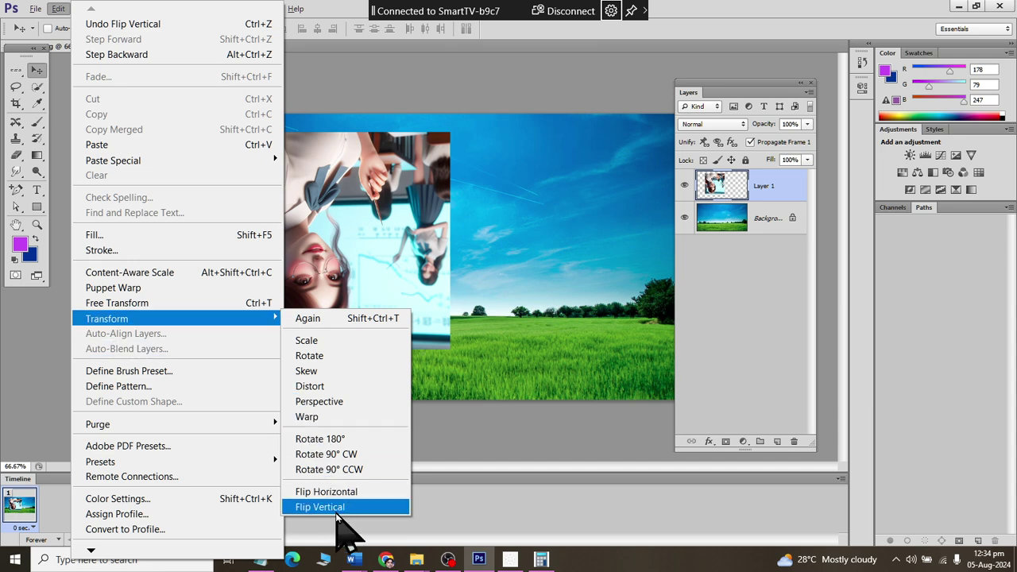
click(337, 506)
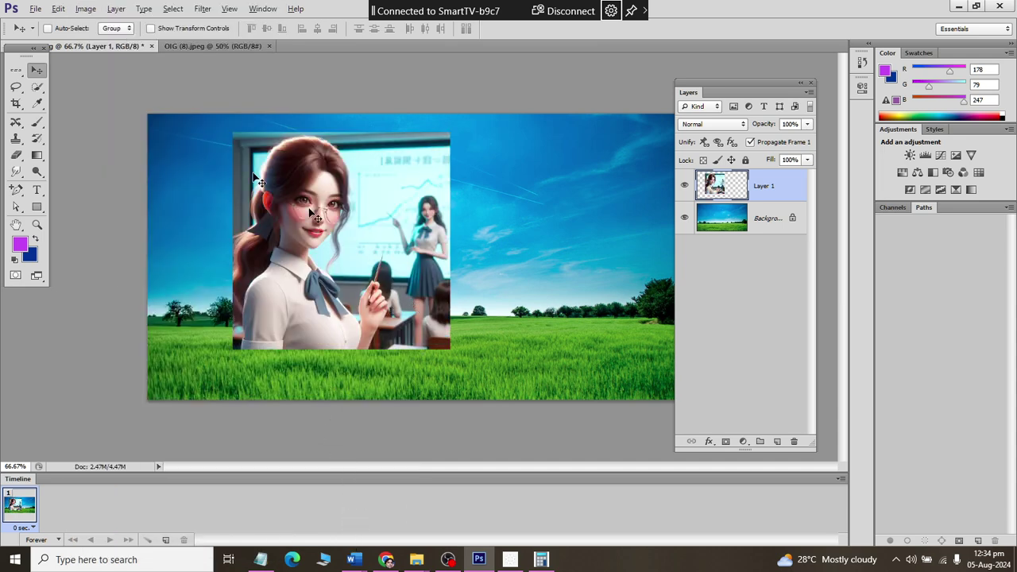
click(58, 9)
mouse_move(106, 318)
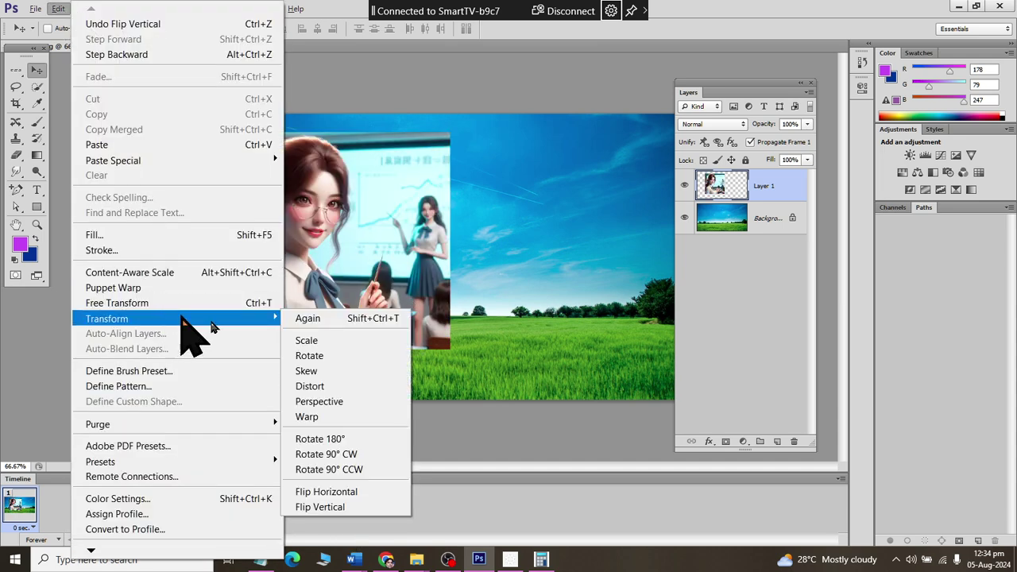
click(350, 489)
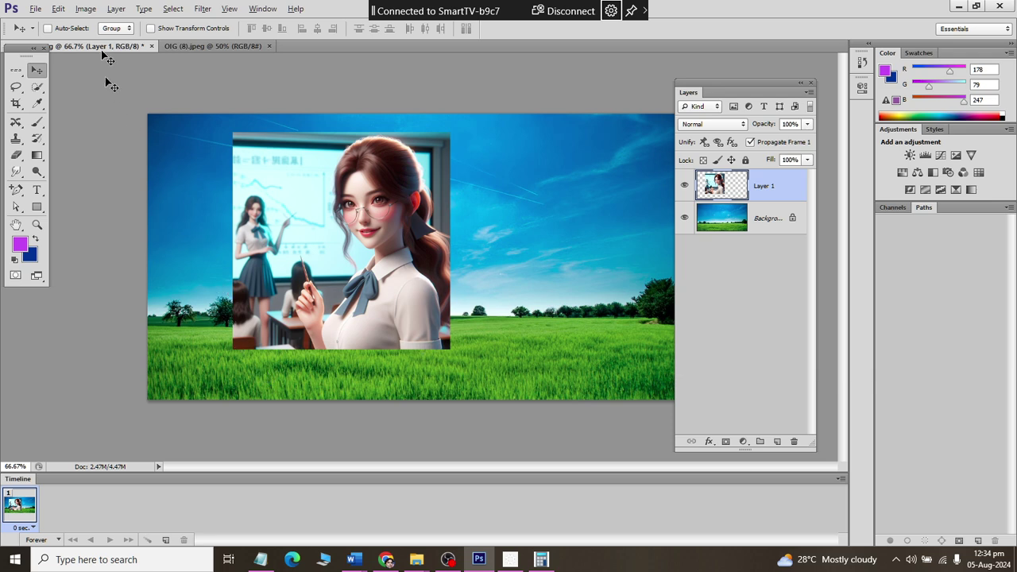
Browse the Edit and Image menus without applying any command.
click(58, 8)
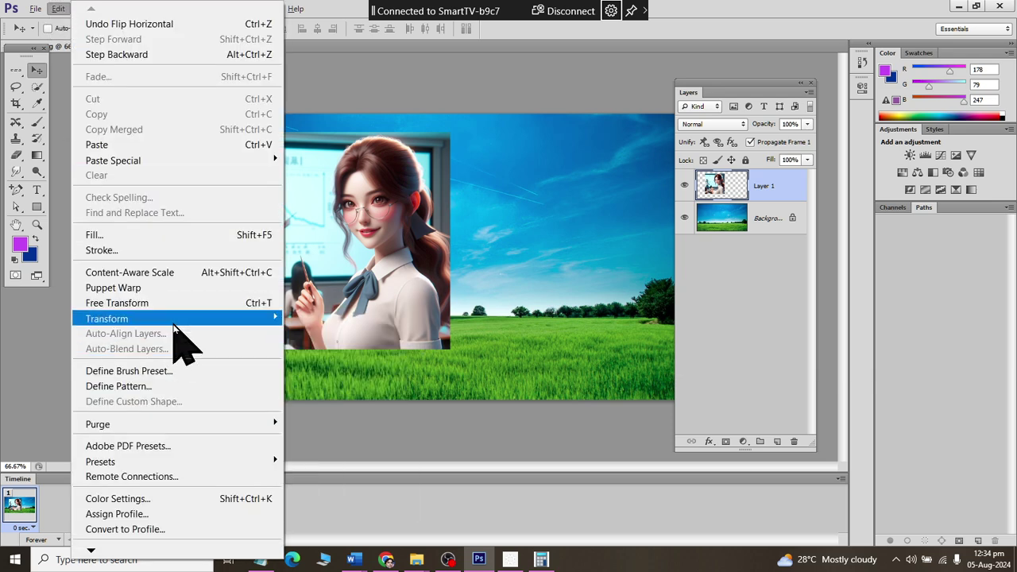
click(38, 85)
click(93, 4)
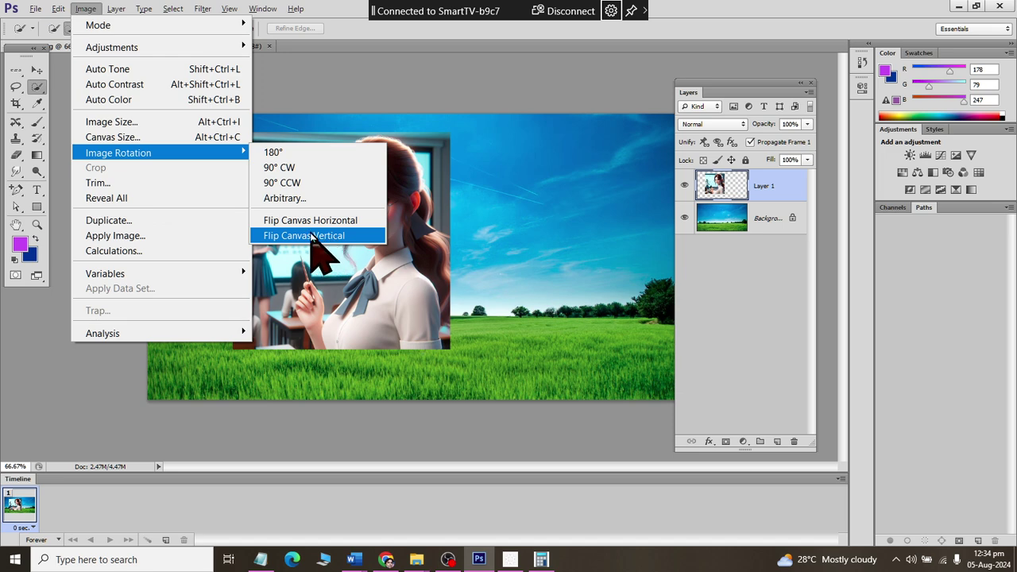
Look through the Edit, View and Window menus without choosing any command.
click(80, 11)
click(58, 8)
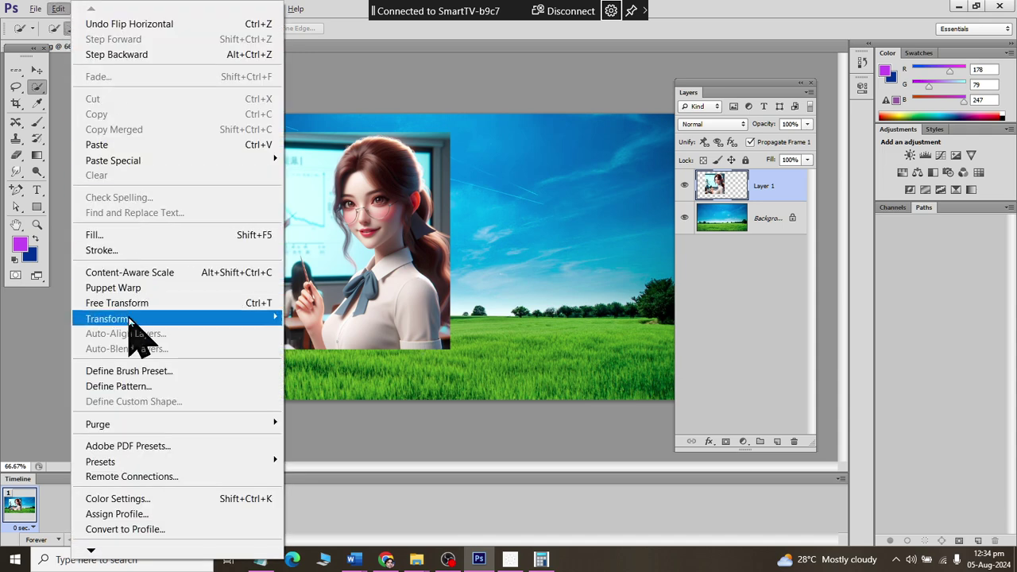
mouse_move(107, 318)
click(159, 199)
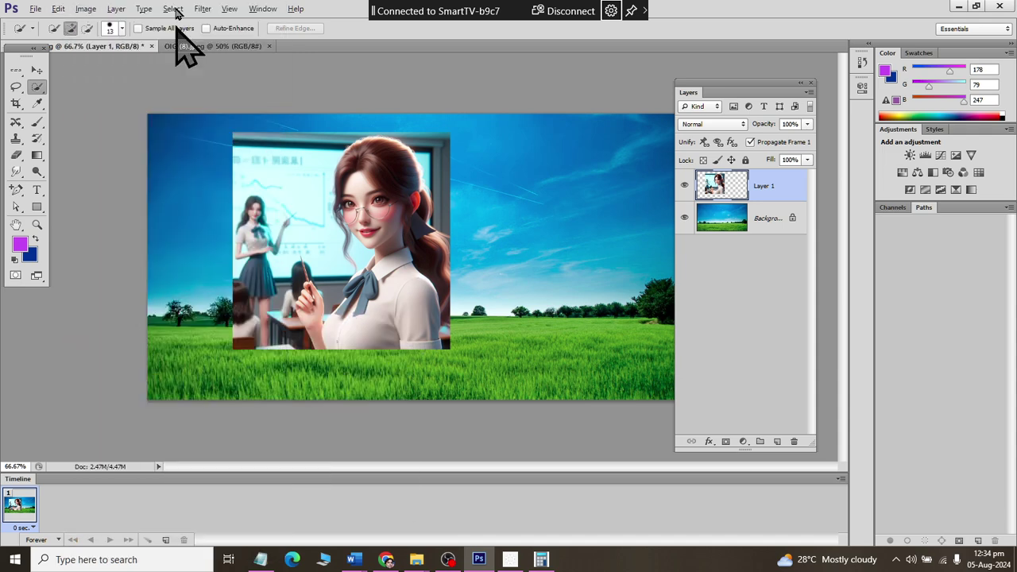
click(230, 9)
click(239, 10)
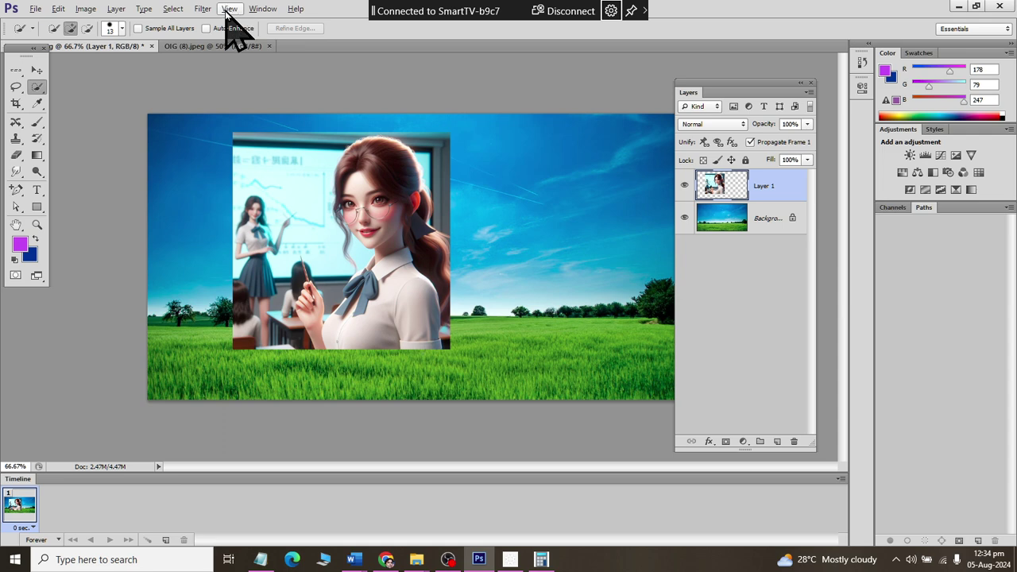
click(262, 10)
click(263, 9)
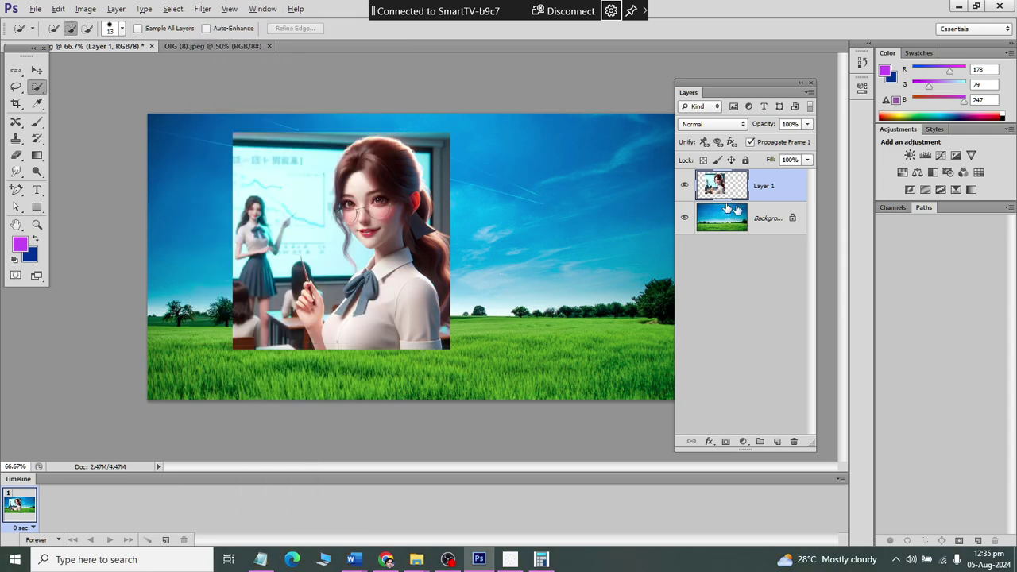
Duplicate Layer 1 with Ctrl+J, drag the copy right, then select Layer 1.
key(ctrl+j)
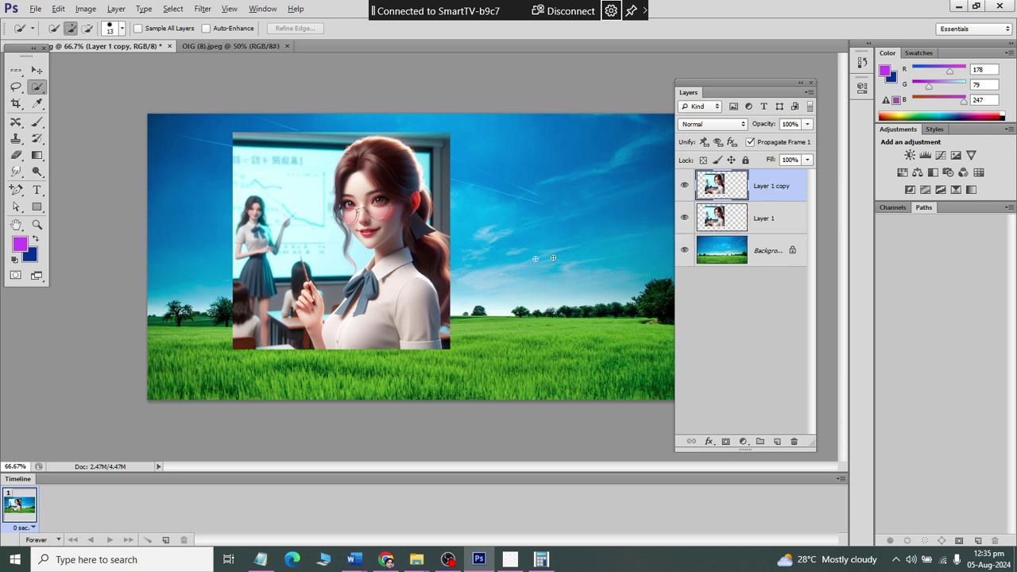
click(37, 70)
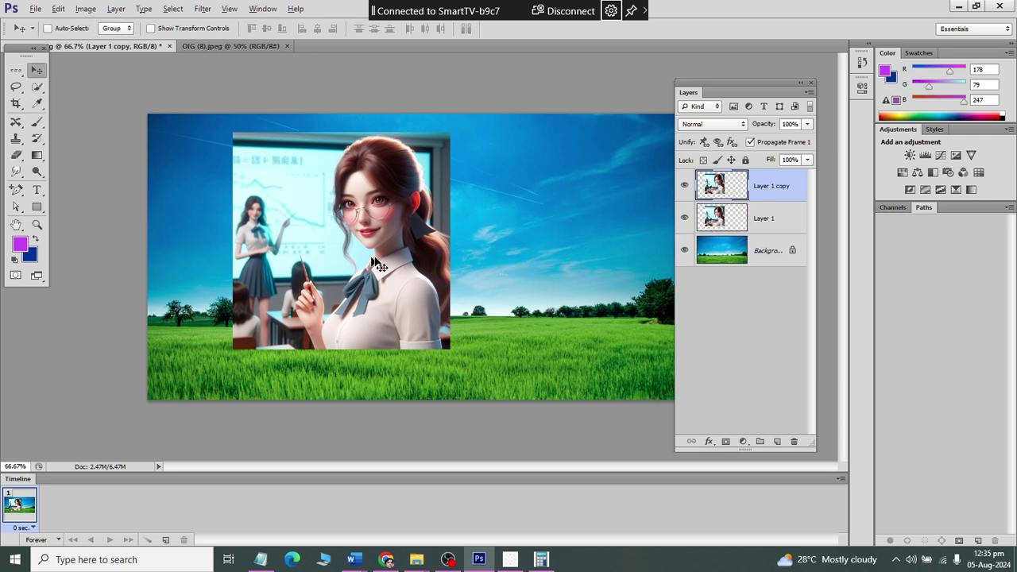
drag(404, 256, 644, 256)
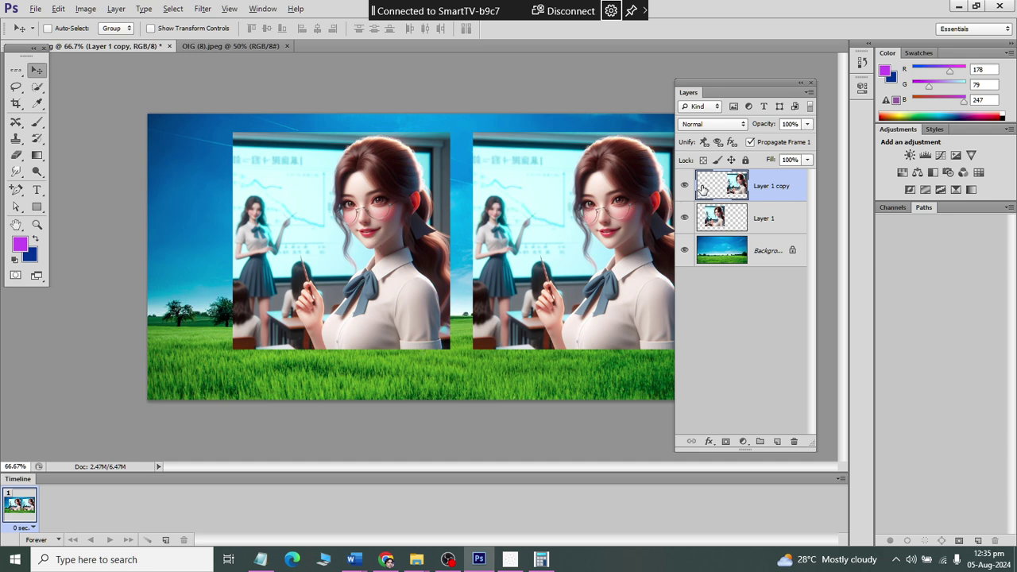
click(684, 185)
click(684, 185)
click(716, 219)
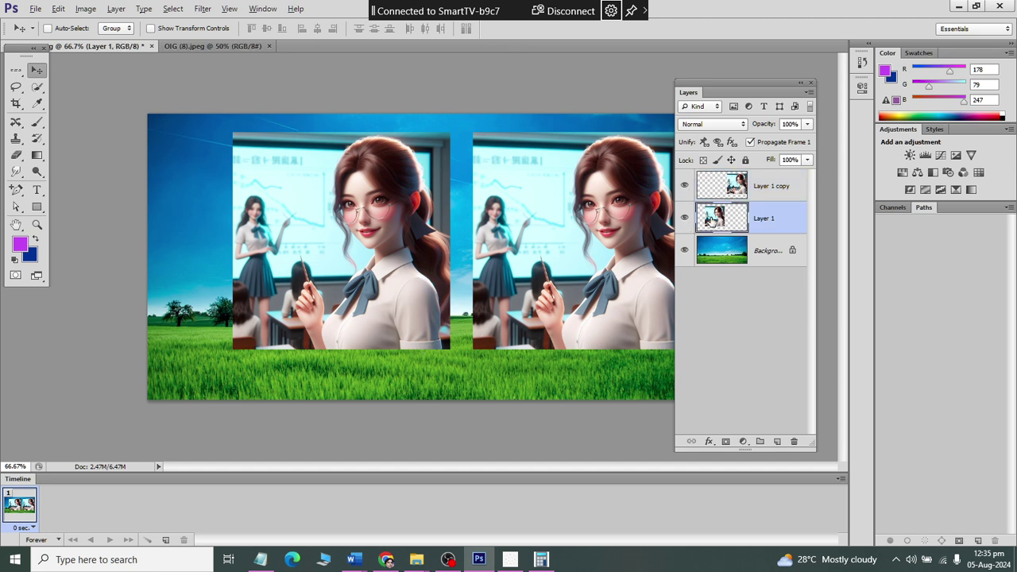
click(85, 9)
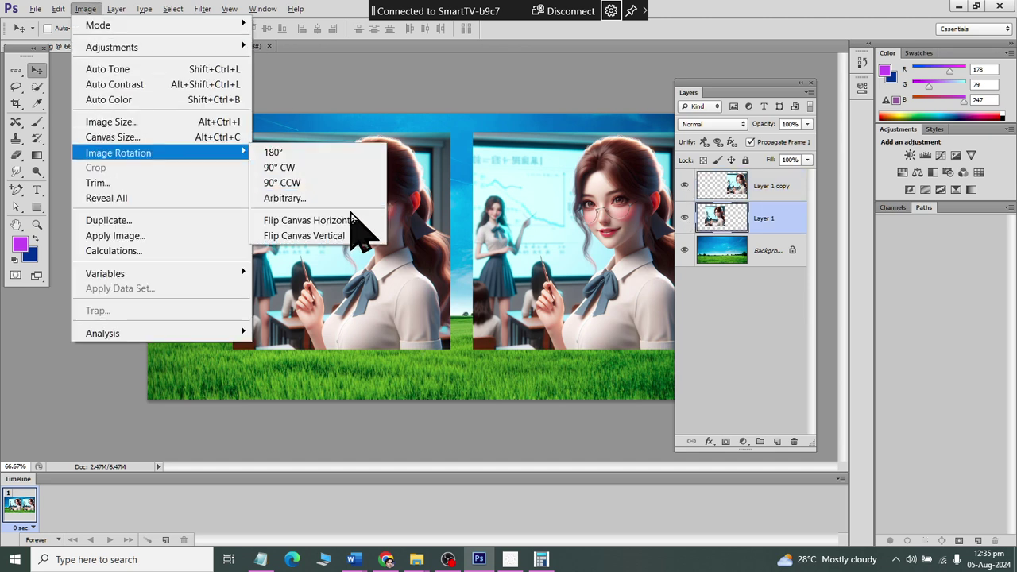
Convert the Background into Layer 0 and flip the whole canvas horizontally.
mouse_move(118, 152)
click(704, 315)
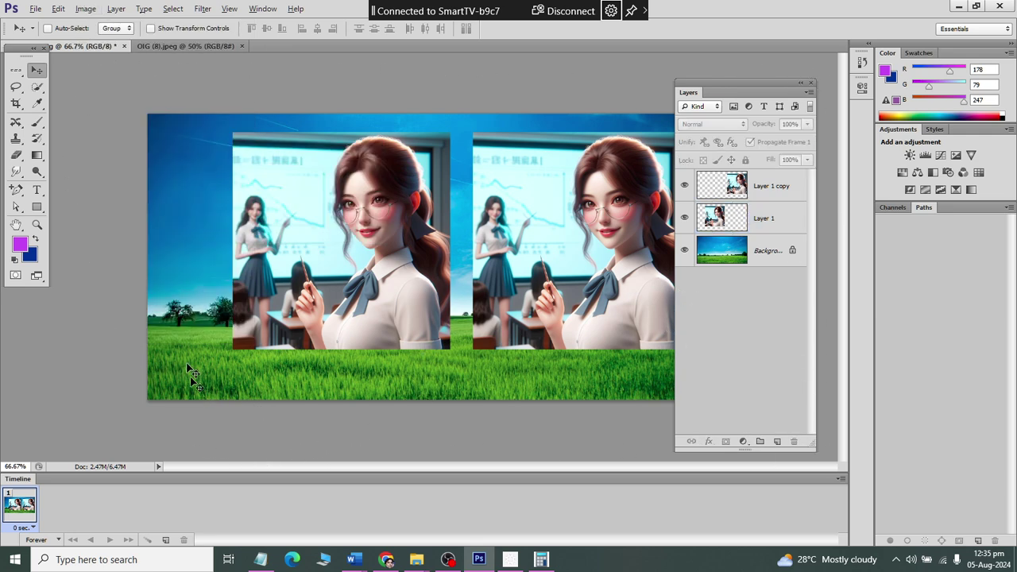
double_click(793, 252)
click(609, 176)
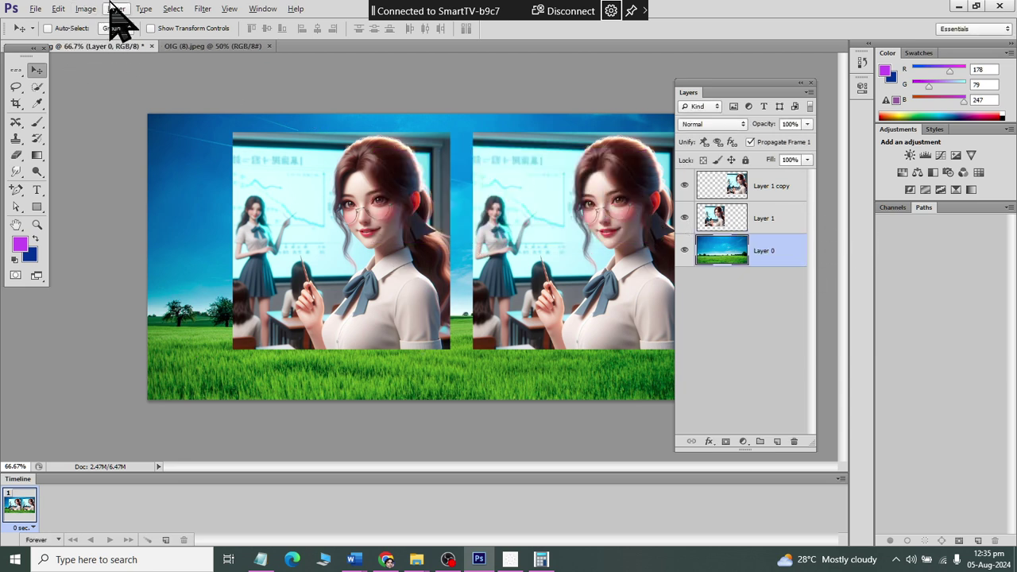
click(86, 9)
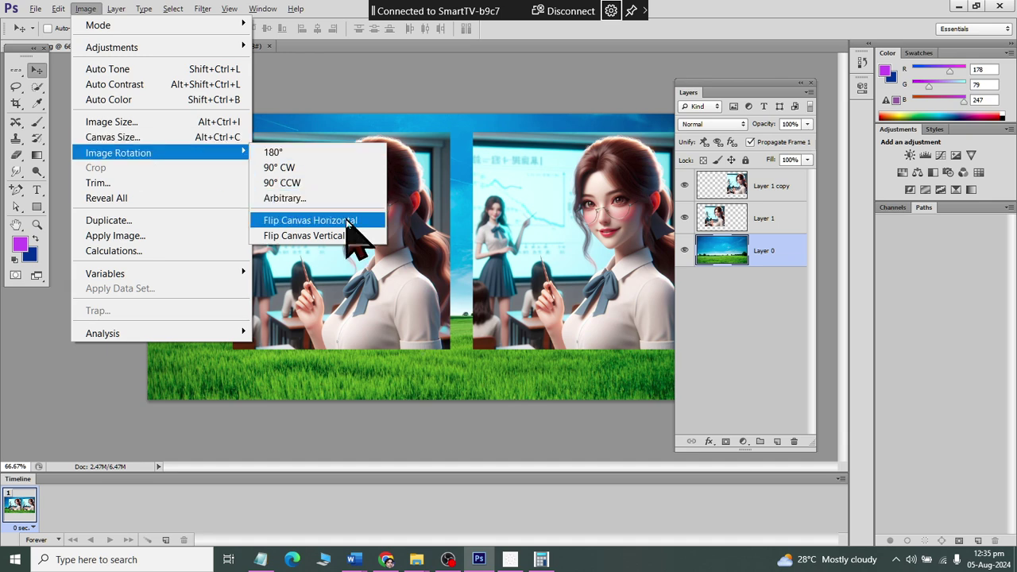
click(347, 224)
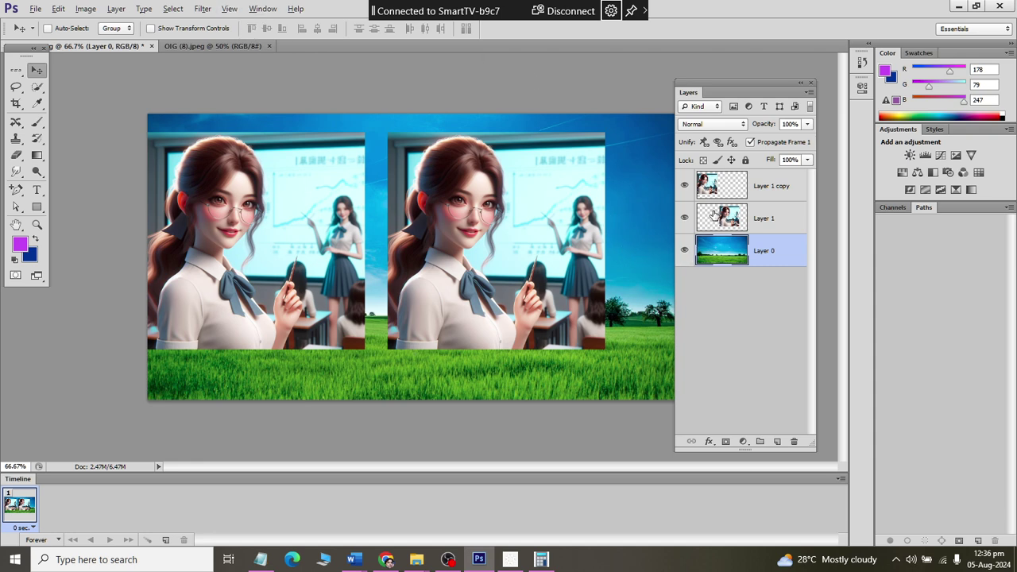
Toggle each teacher copy's visibility to identify them, then select the right copy's layer.
click(683, 184)
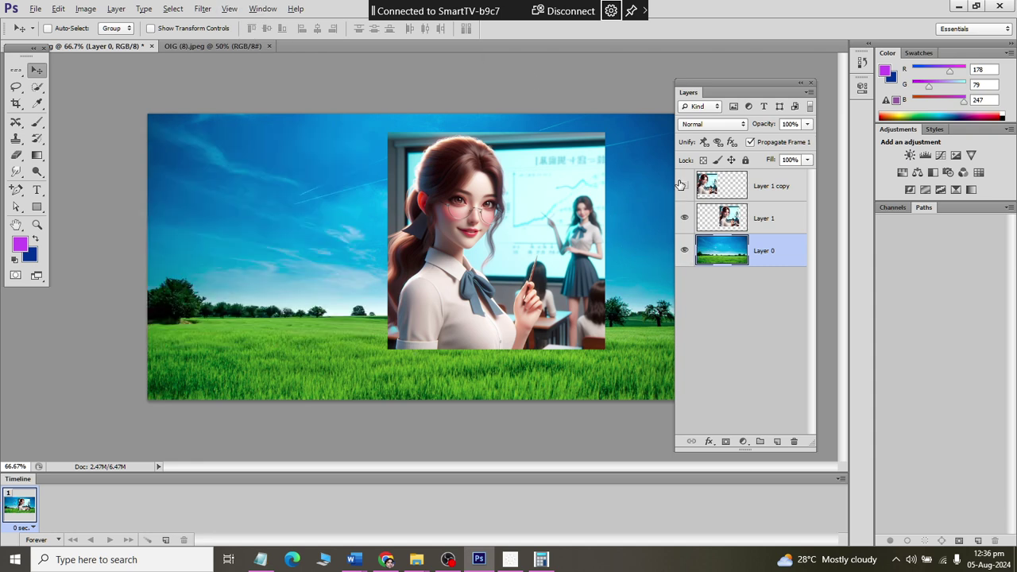
click(683, 184)
click(684, 217)
click(684, 217)
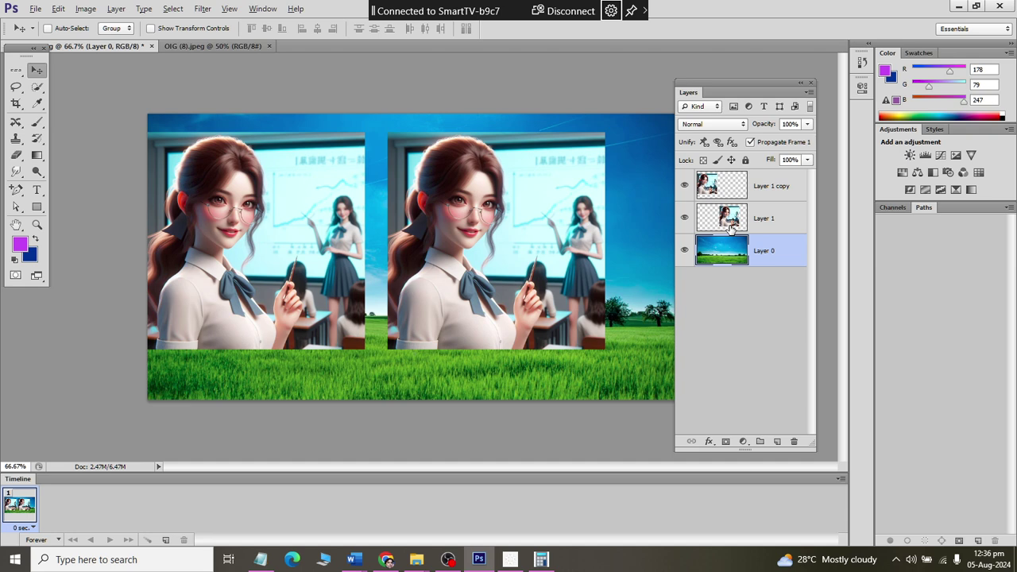
click(719, 226)
click(56, 9)
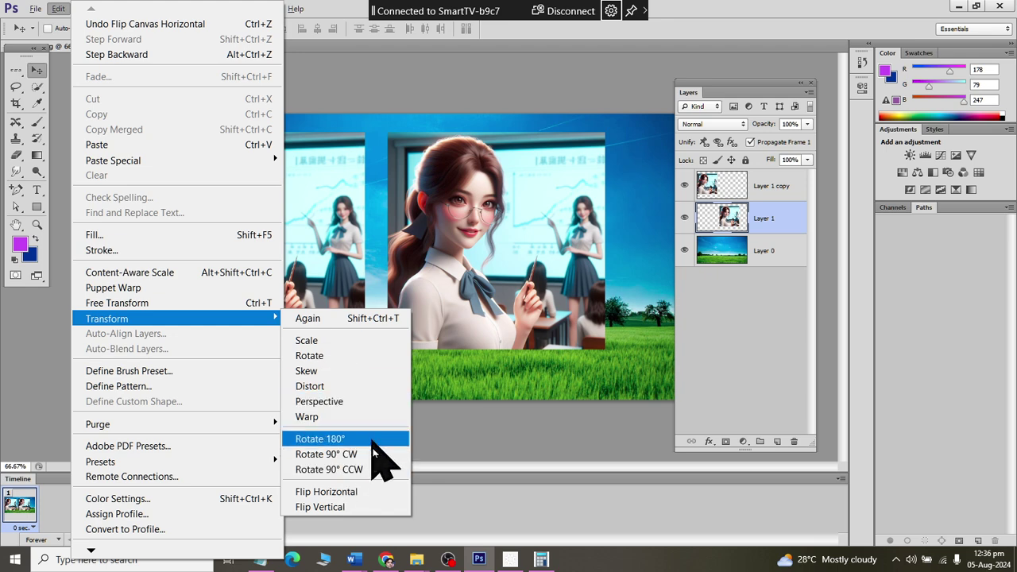
Flip the right-hand teacher copy (Layer 1) horizontally so both copies mirror each other.
click(373, 492)
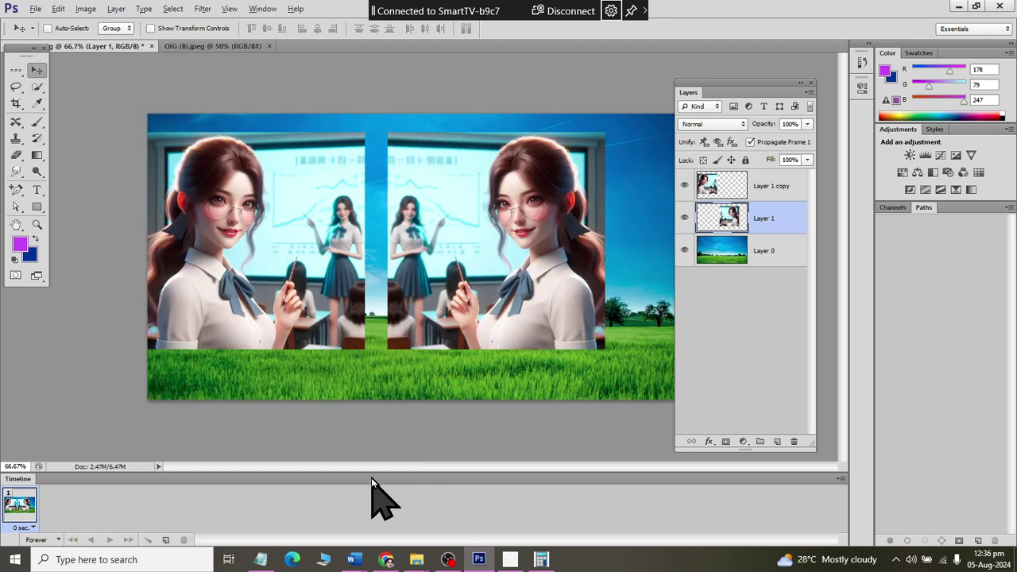
click(85, 8)
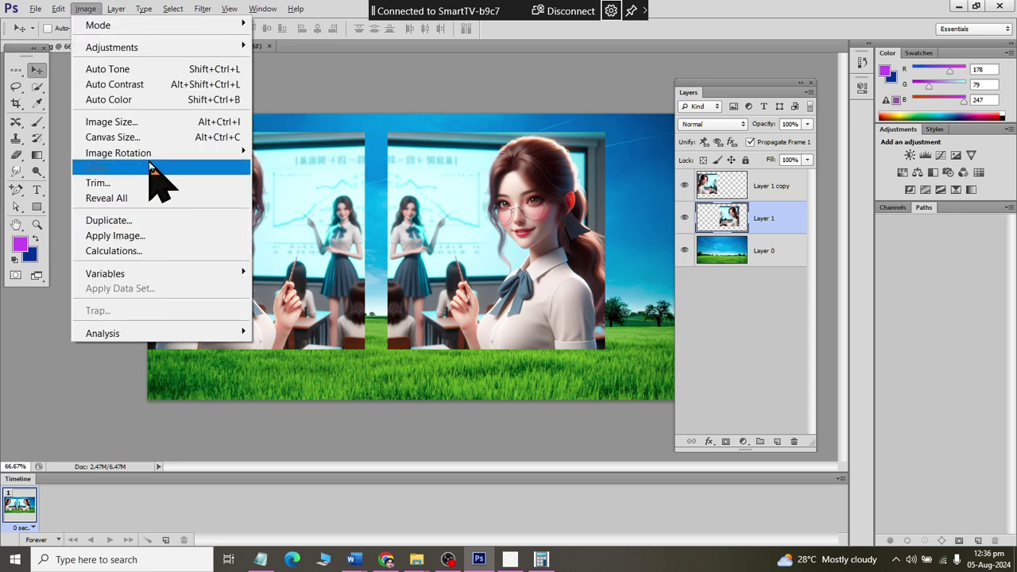
key(Escape)
click(59, 9)
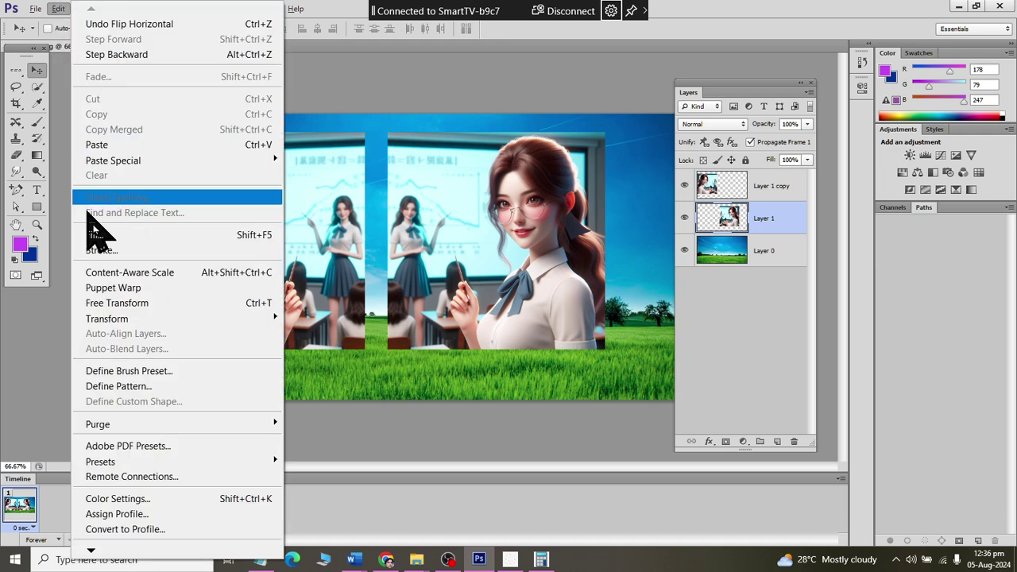